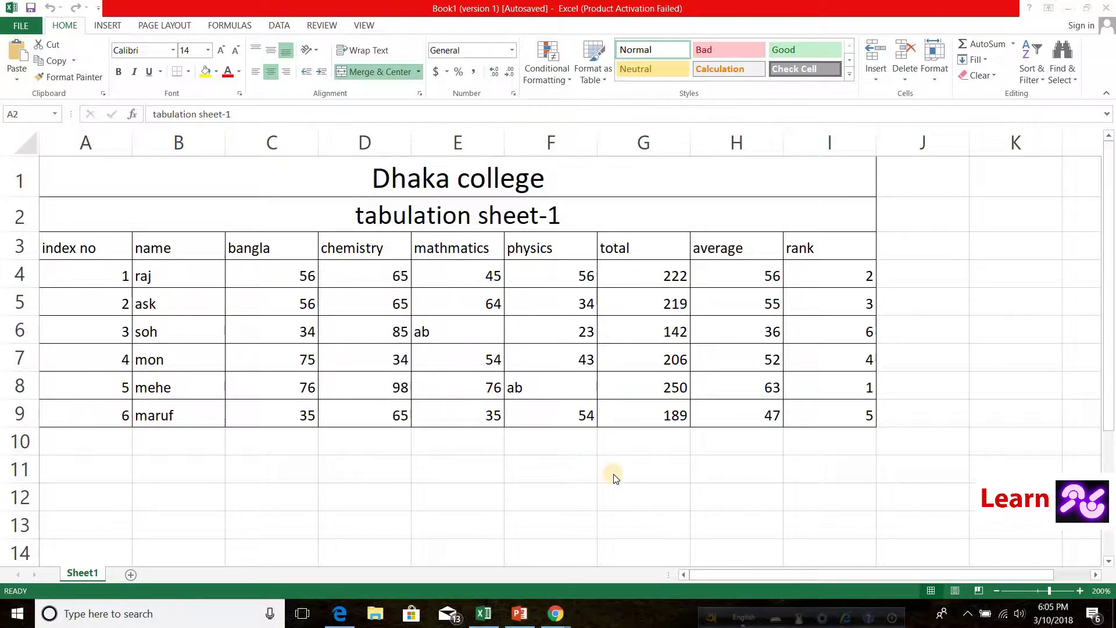
# - Launch Excel 2013 by searching 'ex' from the Windows 10 Start menu
pyautogui.click(15, 618)
pyautogui.click(81, 613)
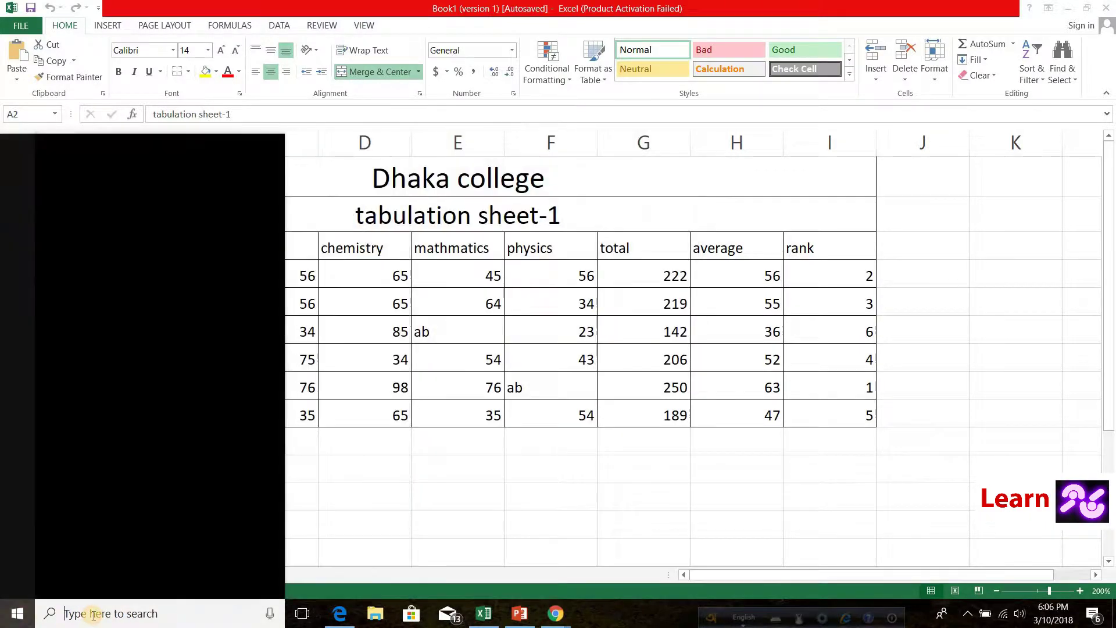
pyautogui.write('ex')
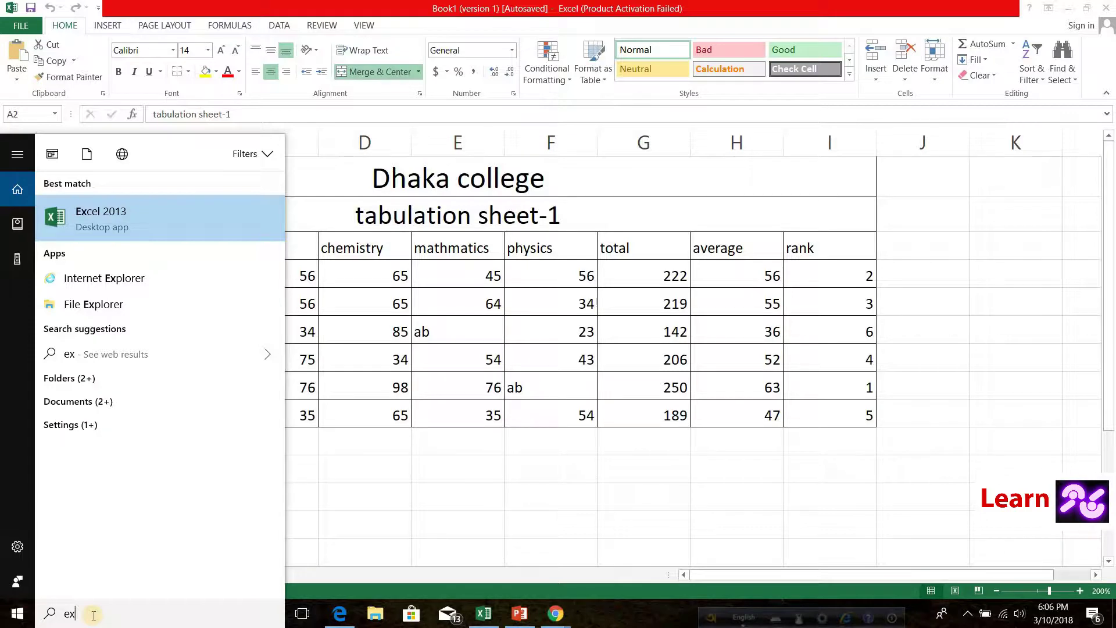
pyautogui.press('Escape')
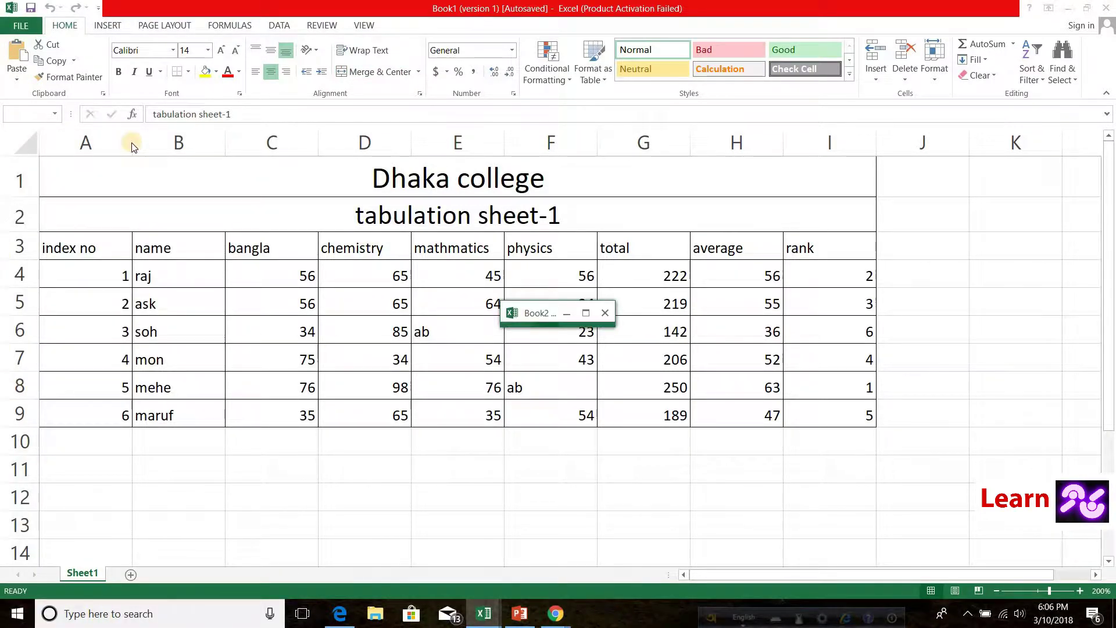
# - Maximize the blank Book2 workbook and select the range A1:I9
pyautogui.click(585, 315)
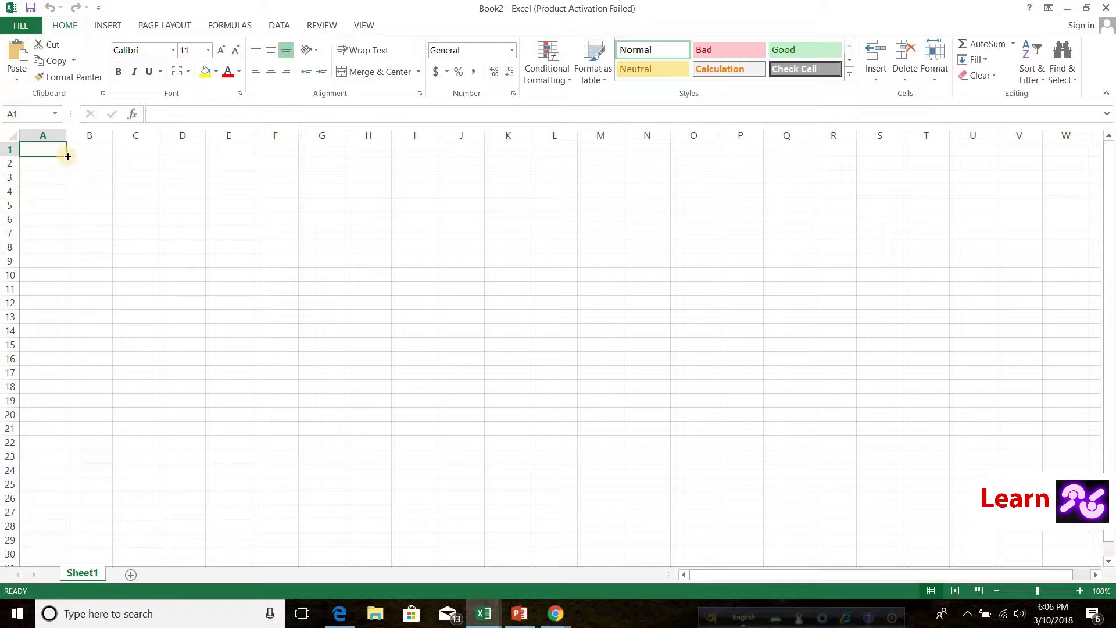
pyautogui.moveTo(66, 156)
pyautogui.mouseDown()
pyautogui.moveTo(311, 246)
pyautogui.moveTo(437, 168)
pyautogui.mouseUp()
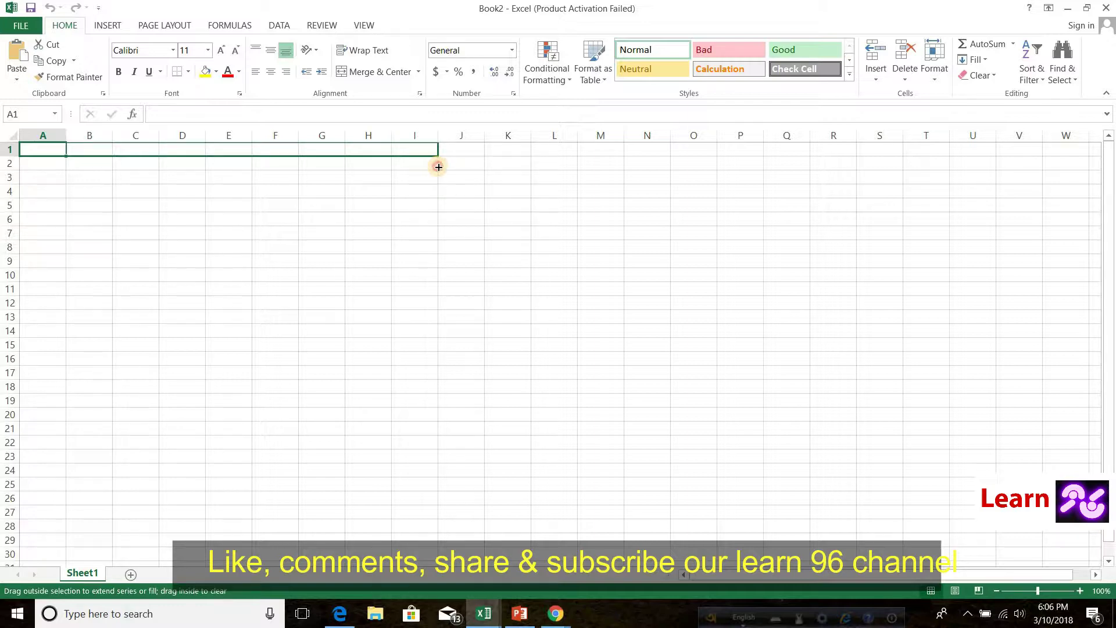
pyautogui.moveTo(439, 157); pyautogui.dragTo(439, 158)
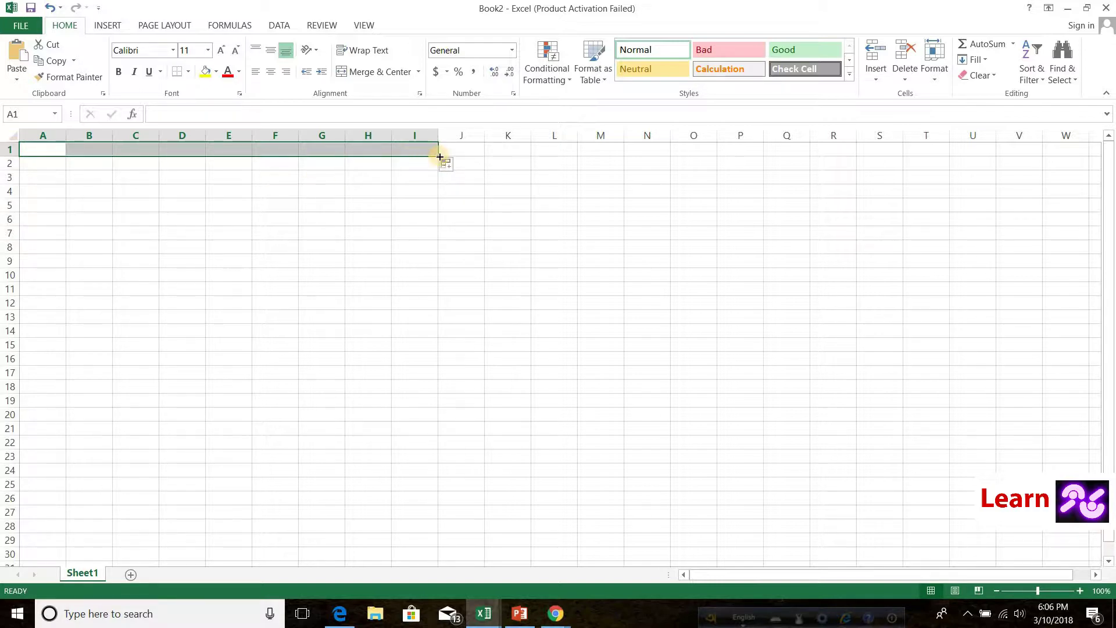
pyautogui.moveTo(438, 156); pyautogui.dragTo(439, 269)
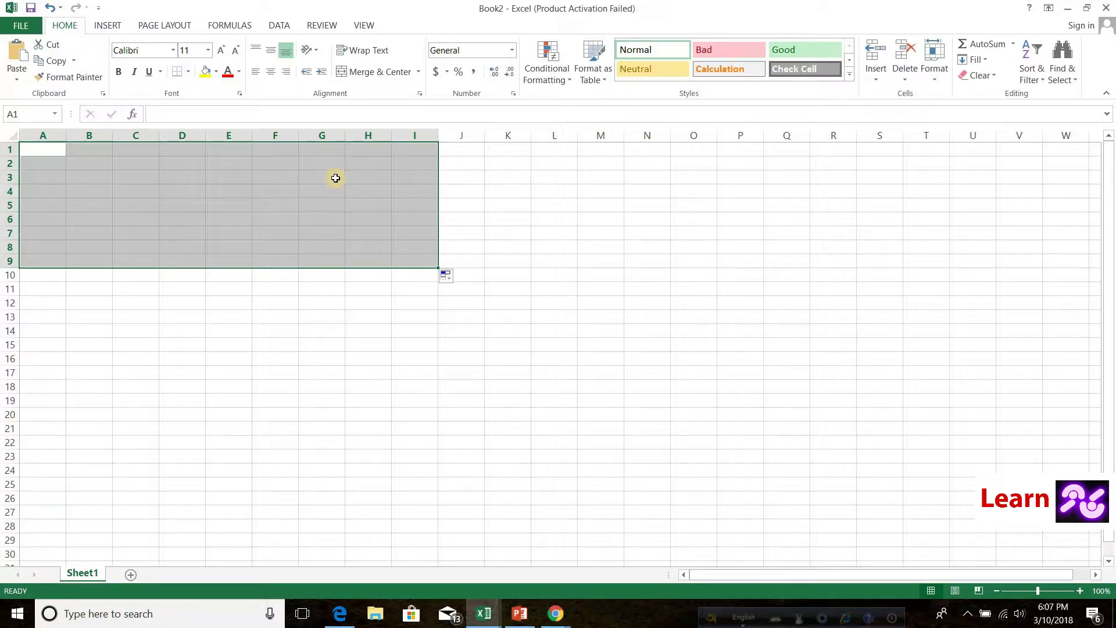
# - Apply All Borders to A1:I9 and zoom in to view the empty grid
pyautogui.click(188, 72)
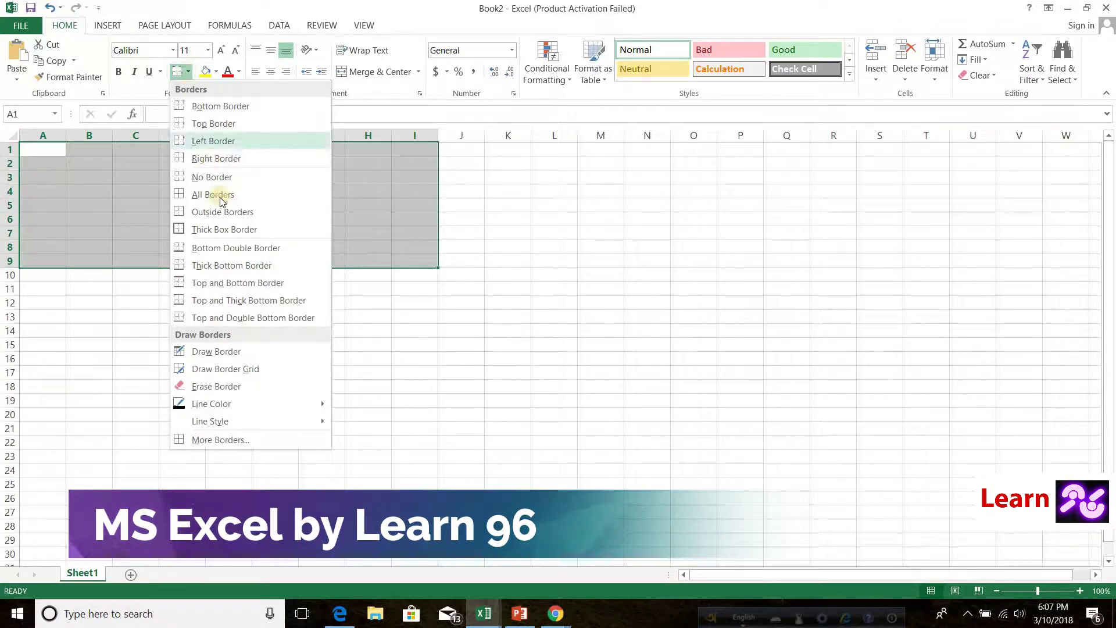
pyautogui.click(213, 195)
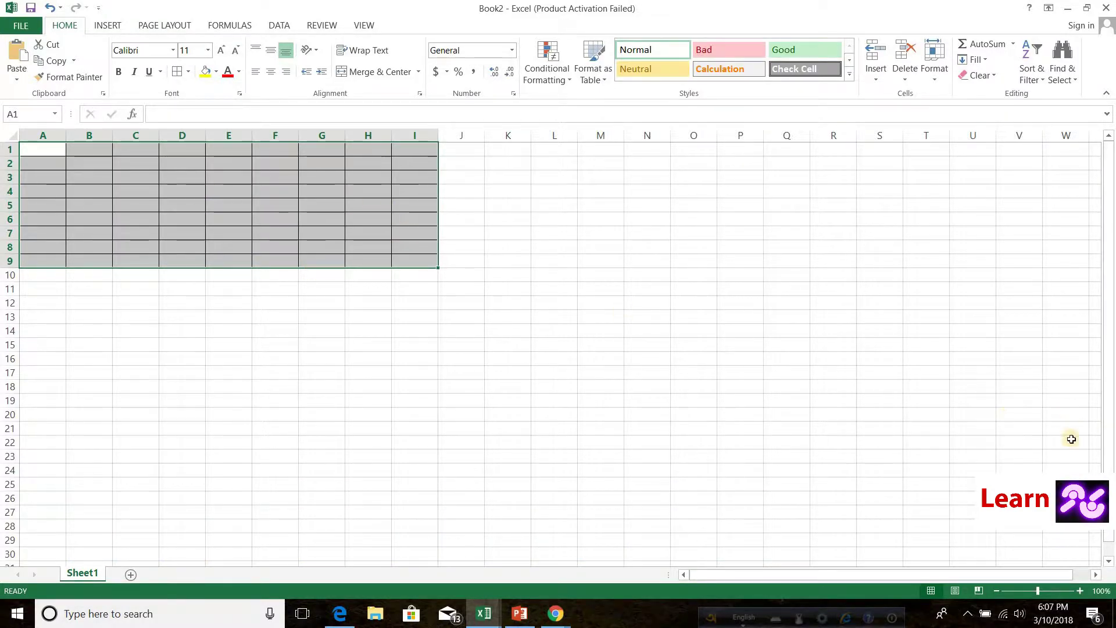
pyautogui.doubleClick(1080, 591)
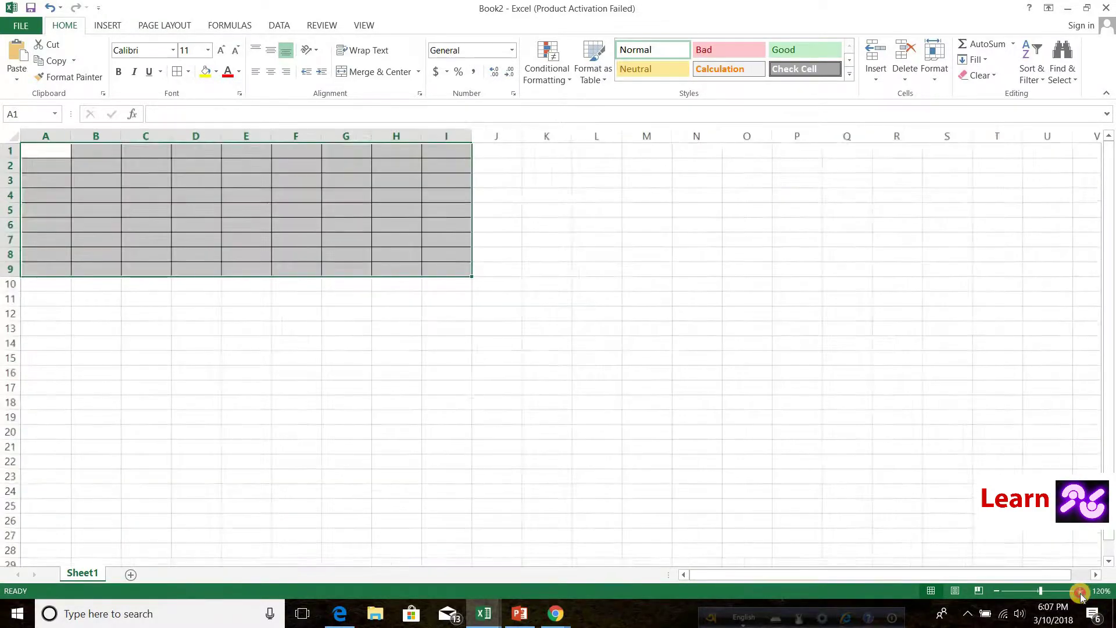
pyautogui.tripleClick(1079, 591)
pyautogui.doubleClick(1079, 591)
pyautogui.doubleClick(1079, 591)
pyautogui.doubleClick(1080, 591)
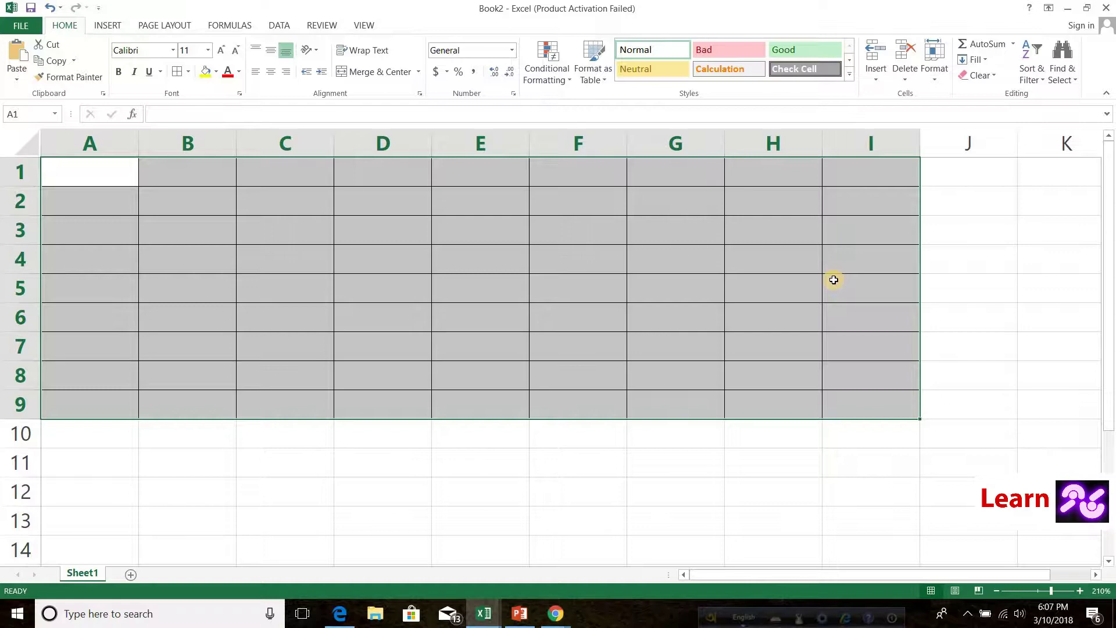
pyautogui.scroll(-1, 833, 279)
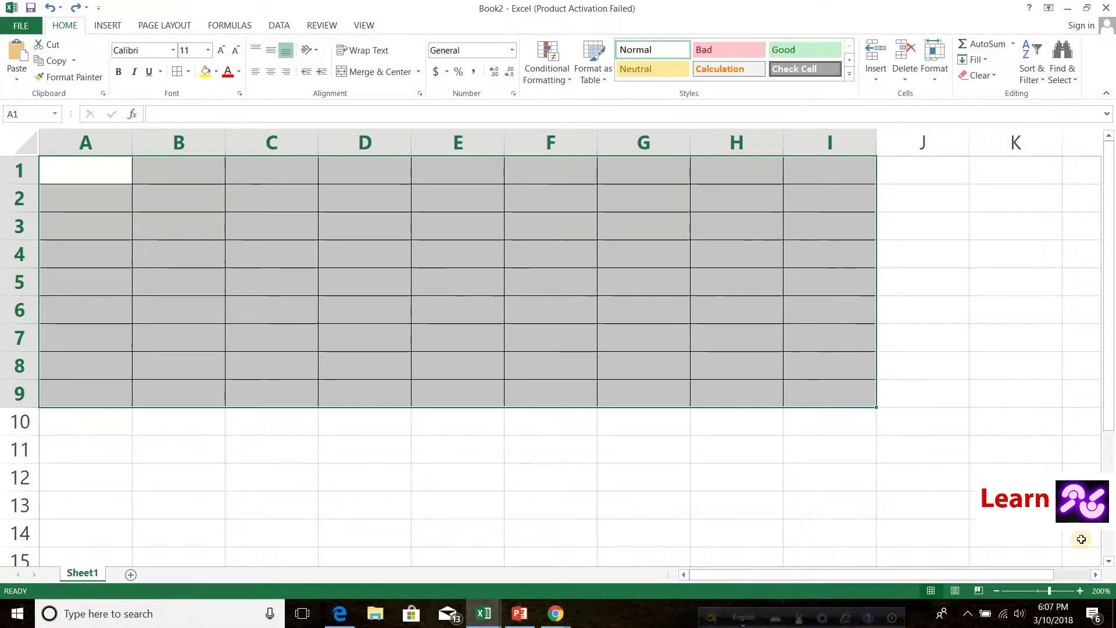
pyautogui.click(1078, 591)
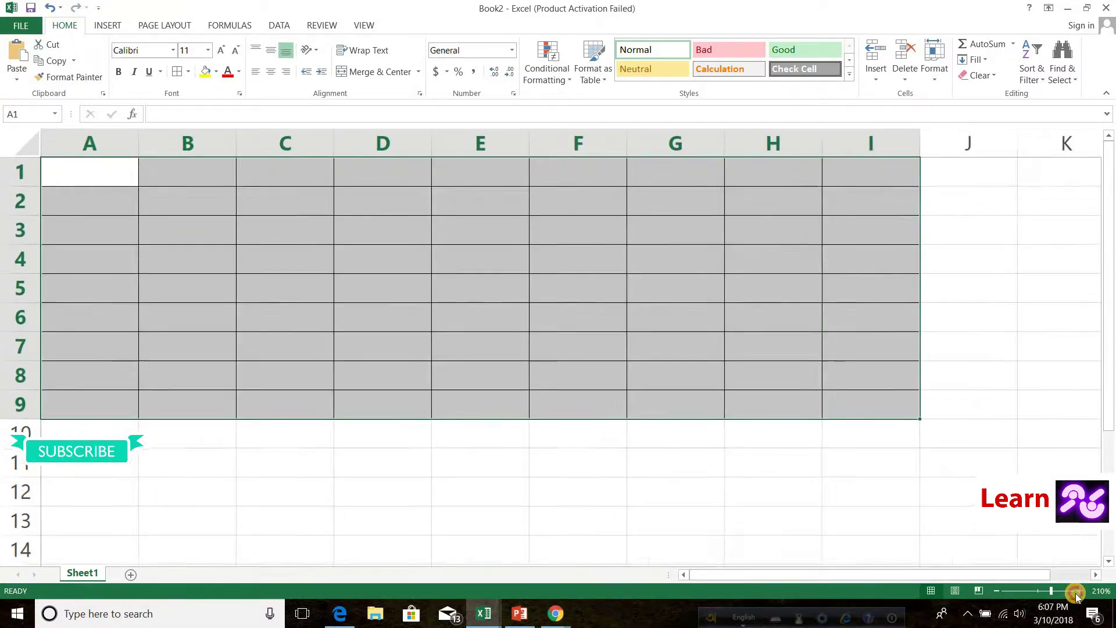
pyautogui.click(1078, 591)
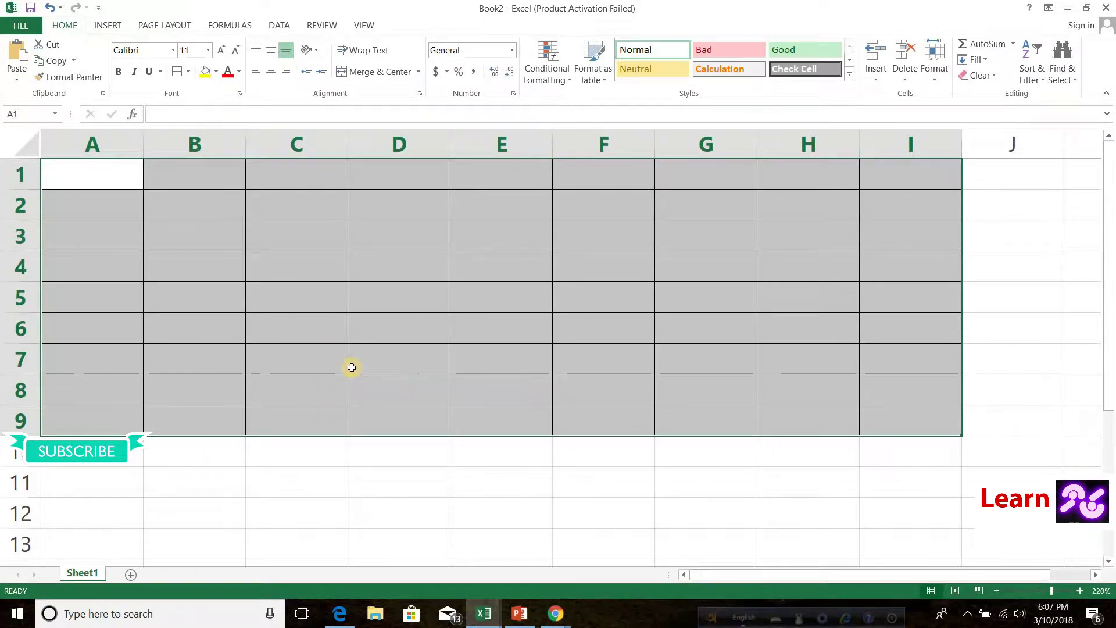
pyautogui.click(238, 174)
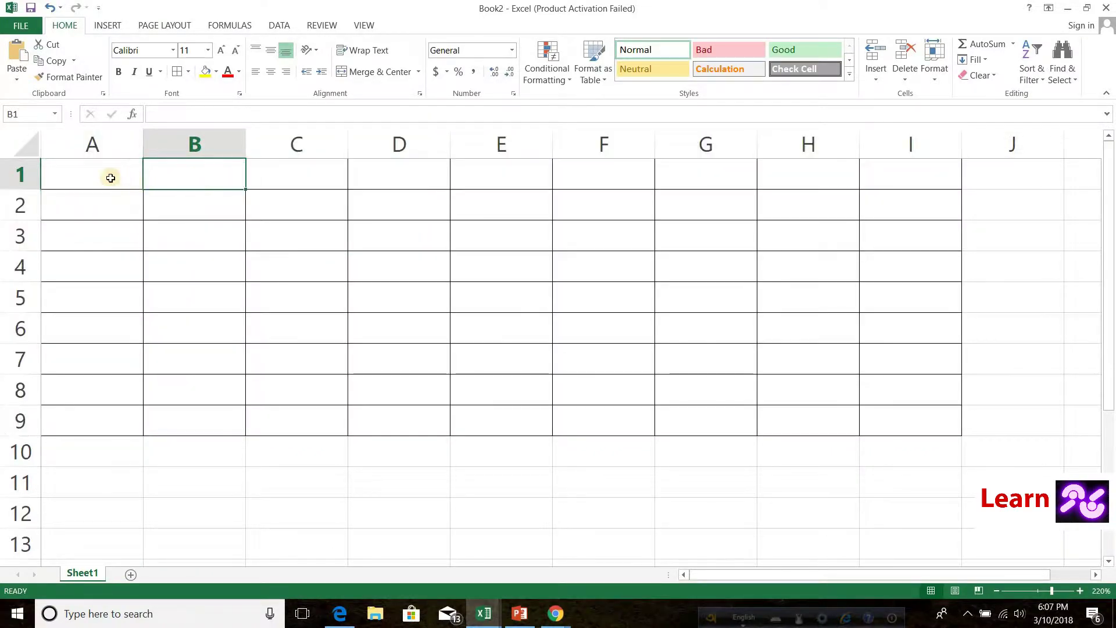
# - Merge and centre A1:I1 and enter the title 'Dhaka College'
pyautogui.moveTo(85, 173); pyautogui.dragTo(910, 170)
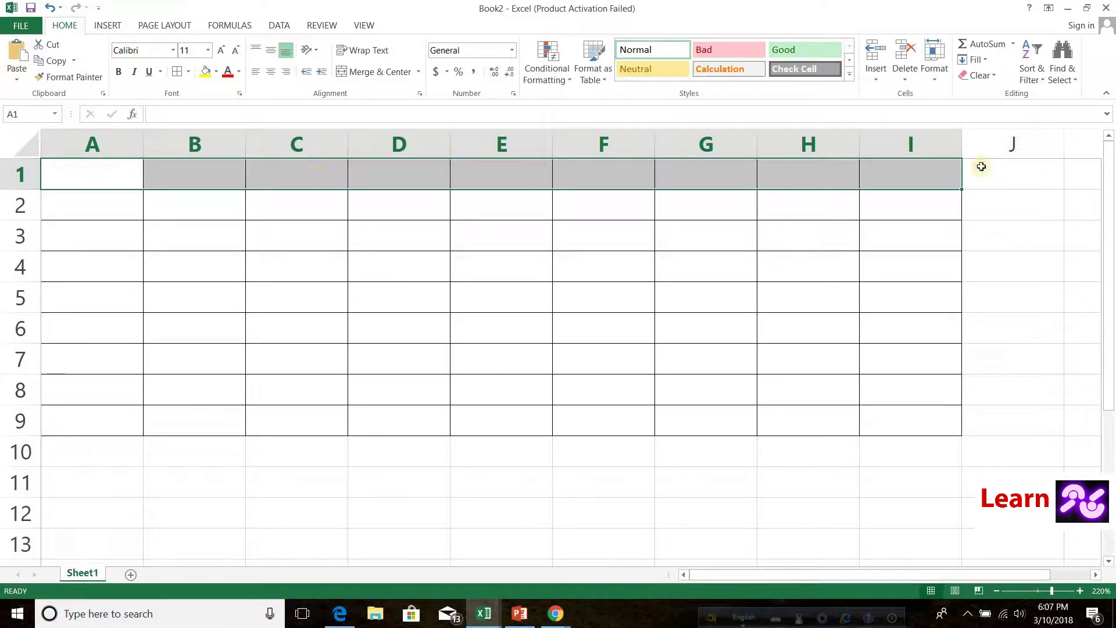
pyautogui.click(953, 179)
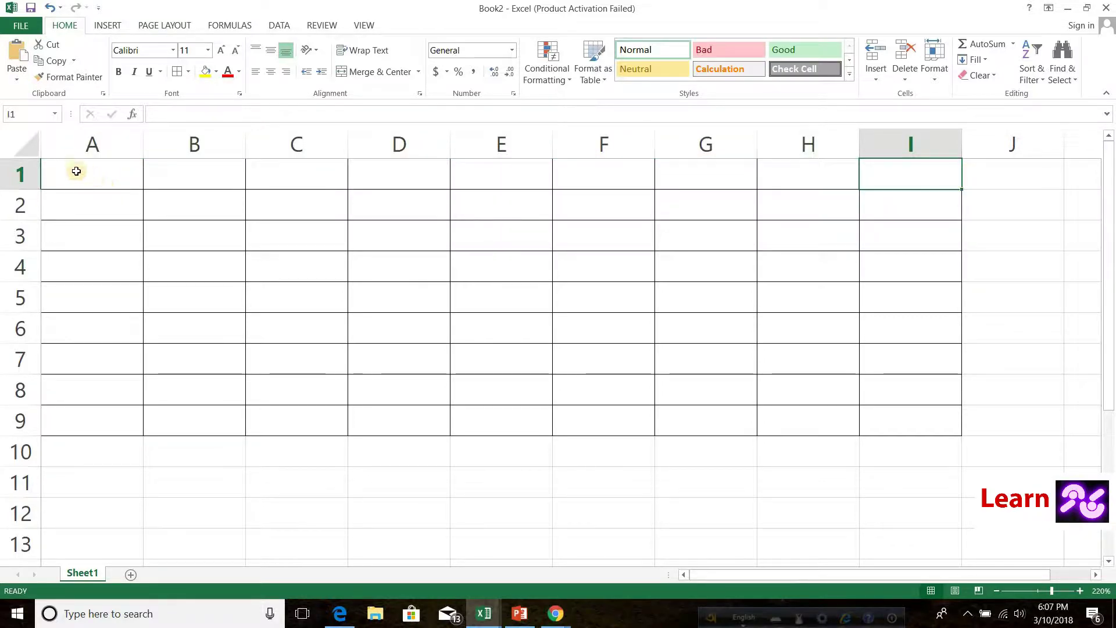
pyautogui.moveTo(76, 171); pyautogui.dragTo(914, 169)
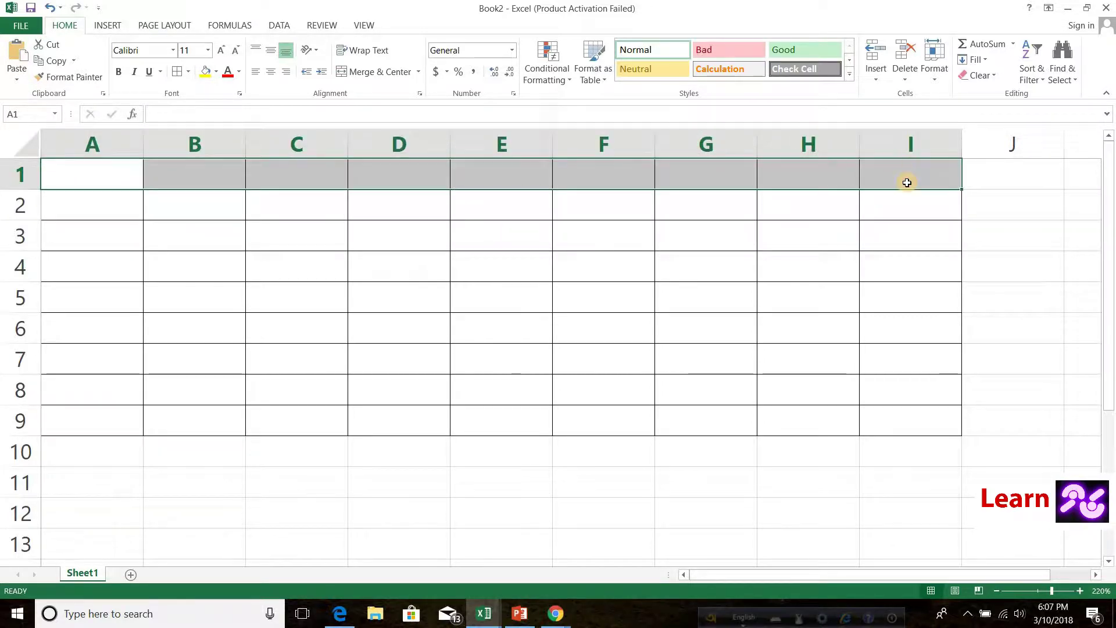
pyautogui.click(382, 72)
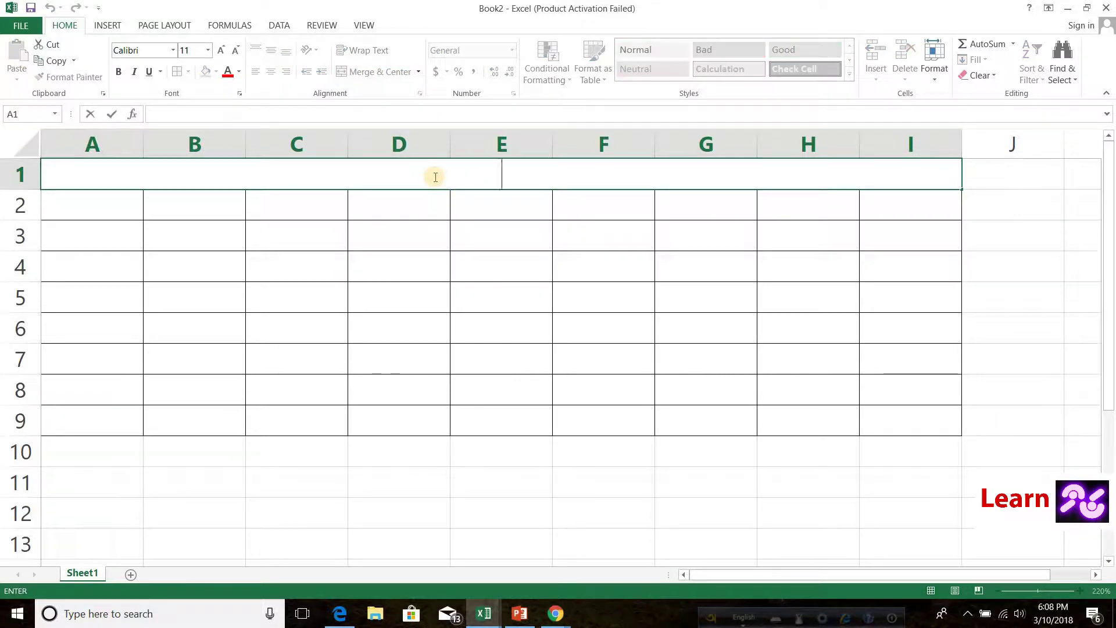
pyautogui.write('Dhaka')
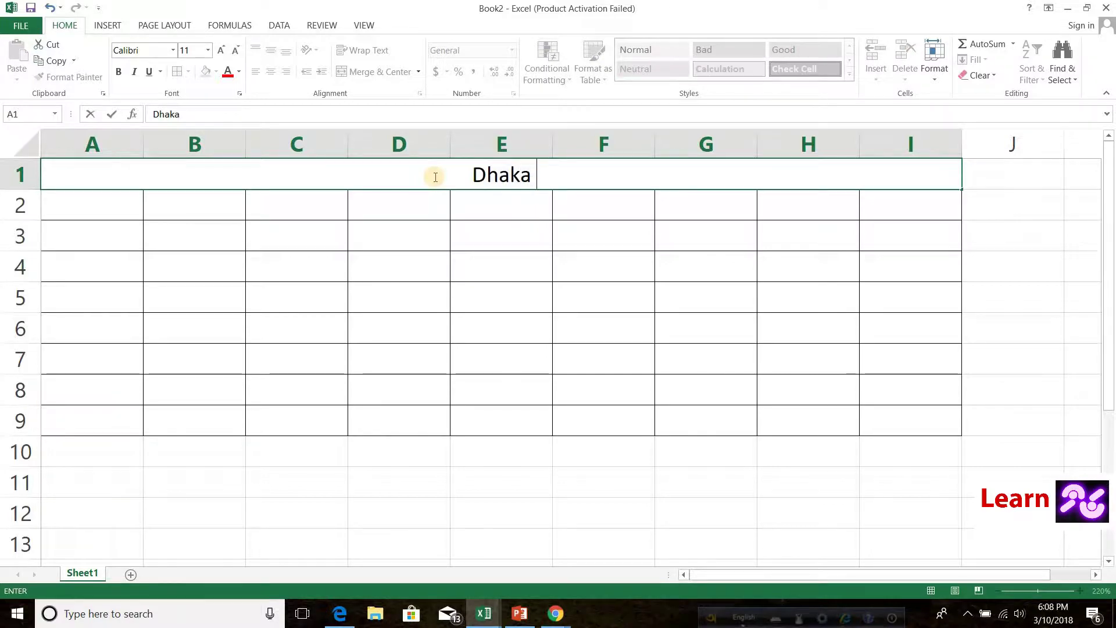
pyautogui.write(' Colle')
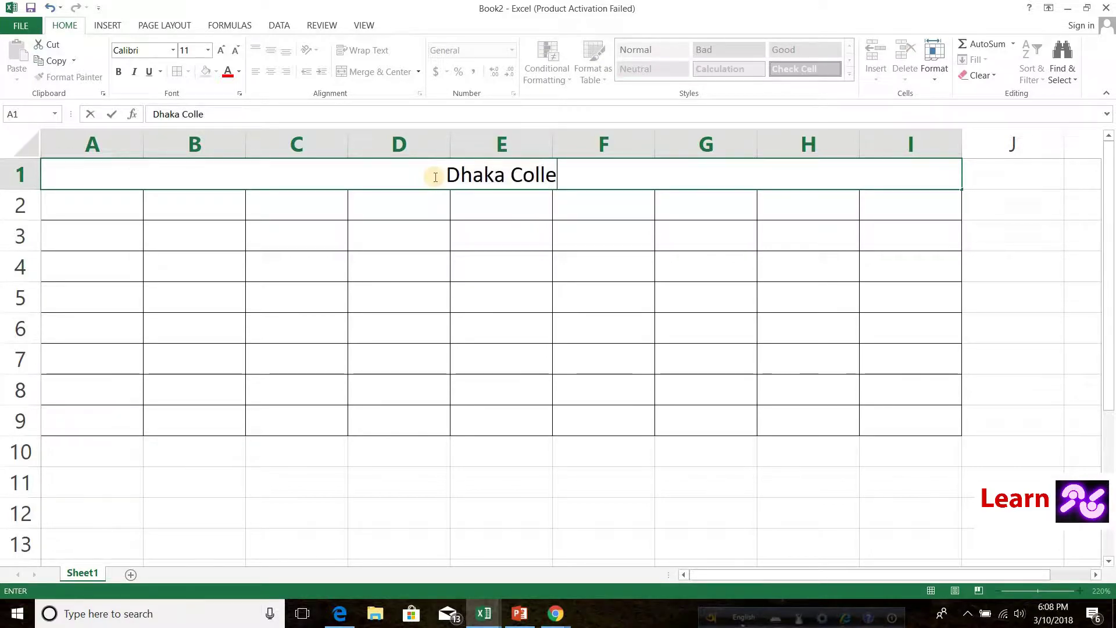
pyautogui.write('ge')
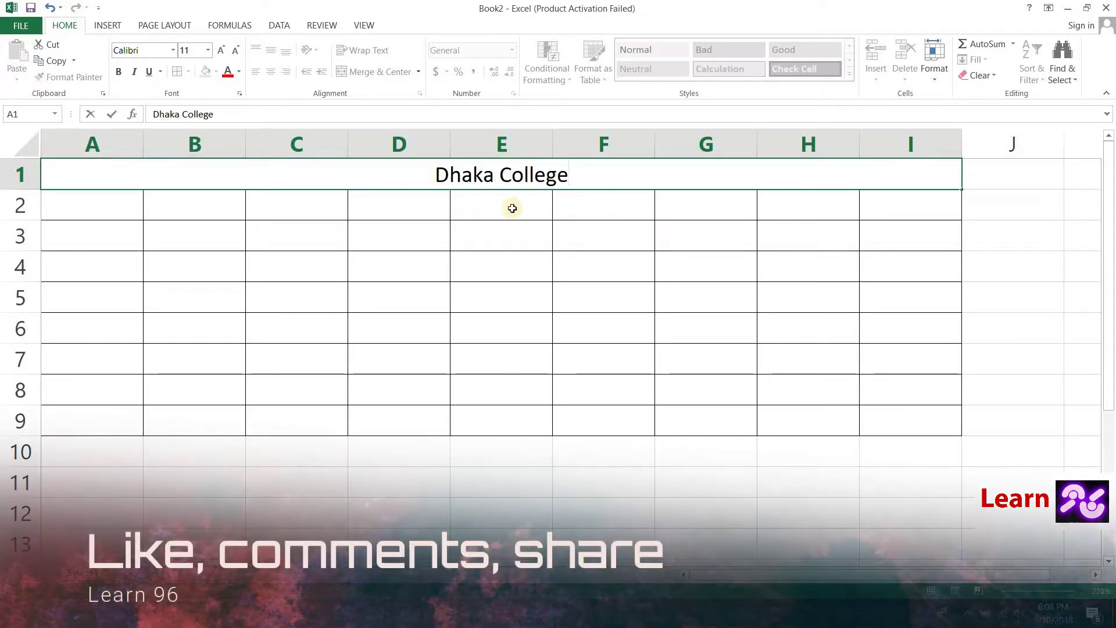
pyautogui.click(110, 207)
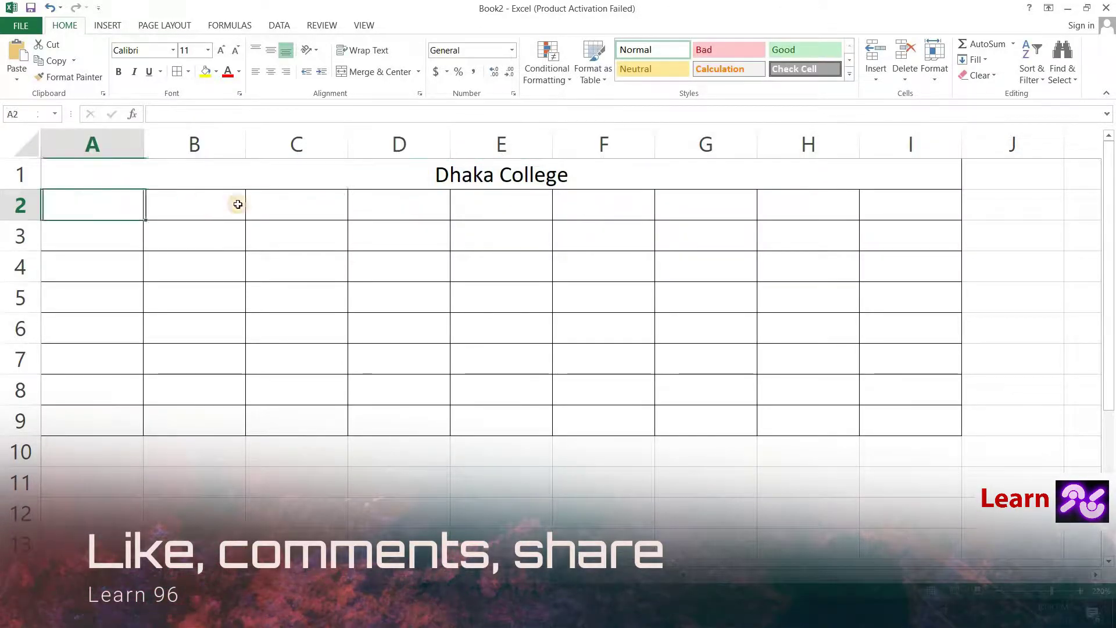
# - Merge and centre A2:I2 and enter the subtitle 'tabulation sheet-1'
pyautogui.moveTo(238, 204); pyautogui.dragTo(886, 204)
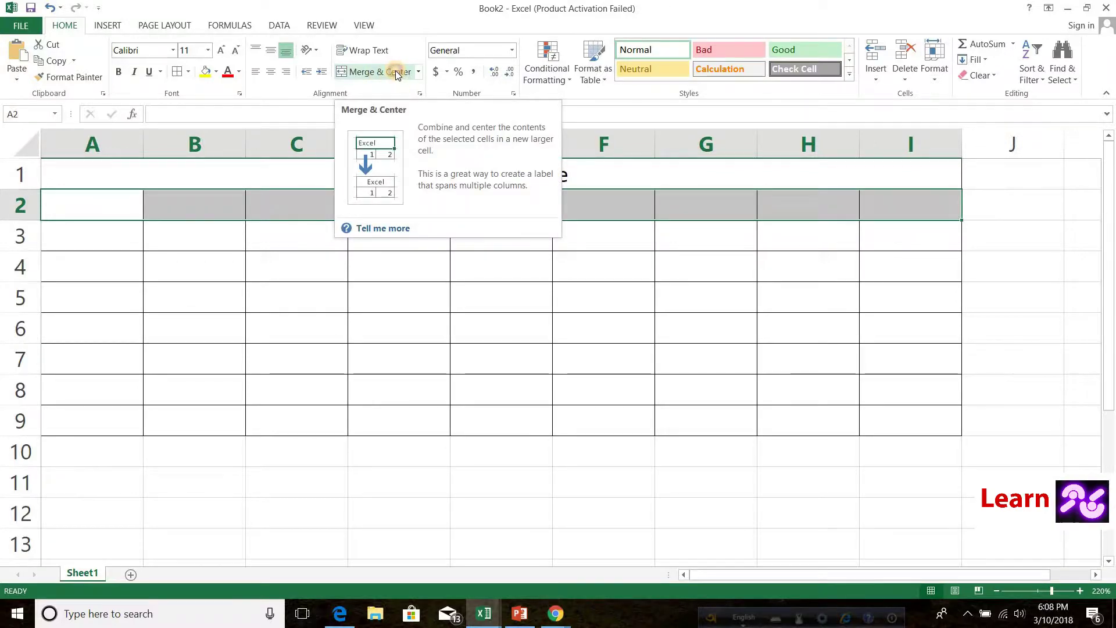
pyautogui.click(379, 73)
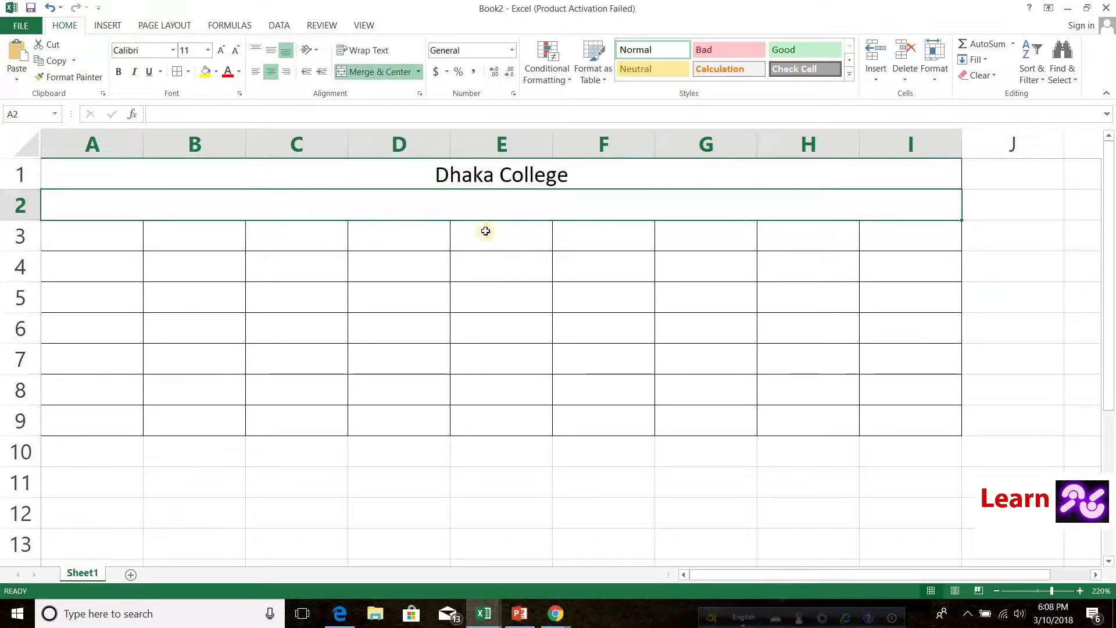
pyautogui.click(468, 205)
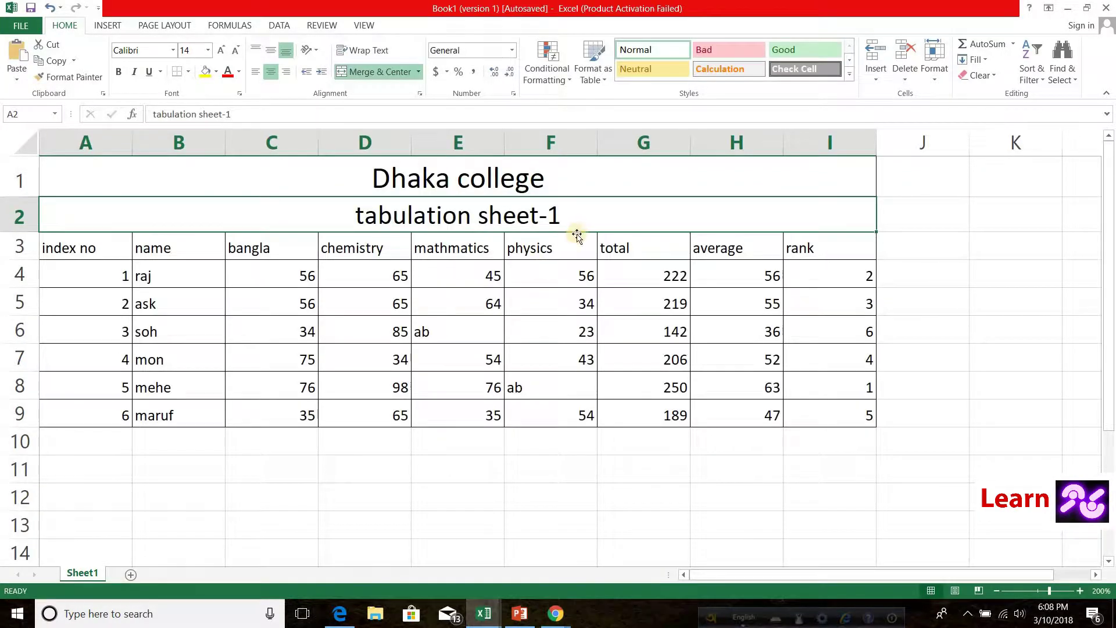
pyautogui.doubleClick(575, 220)
pyautogui.moveTo(575, 220); pyautogui.dragTo(345, 224)
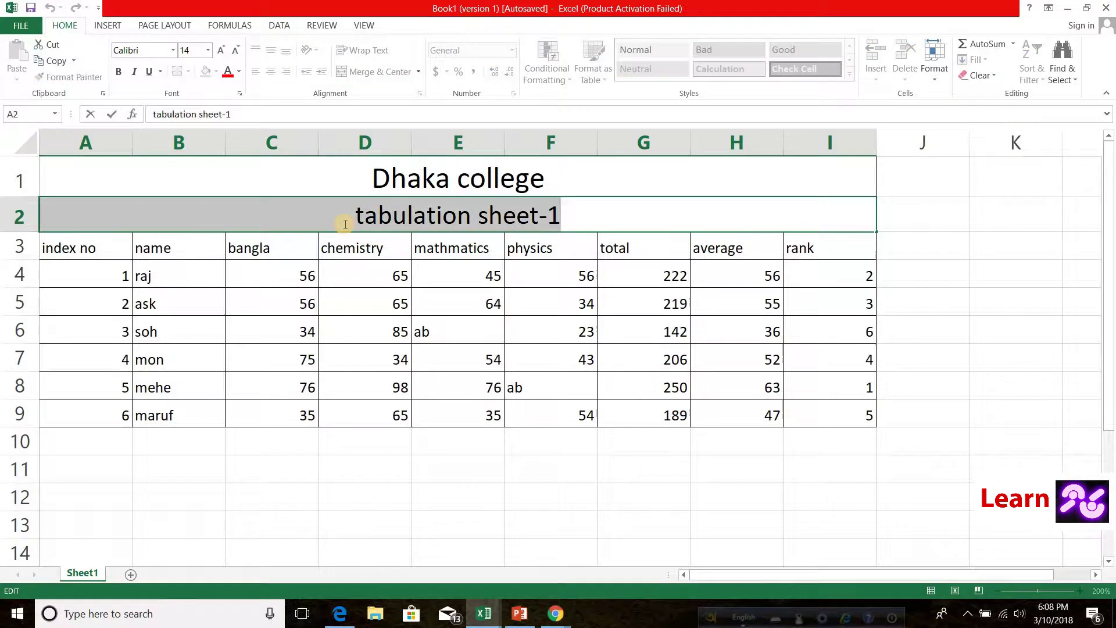
pyautogui.click(483, 613)
pyautogui.click(522, 560)
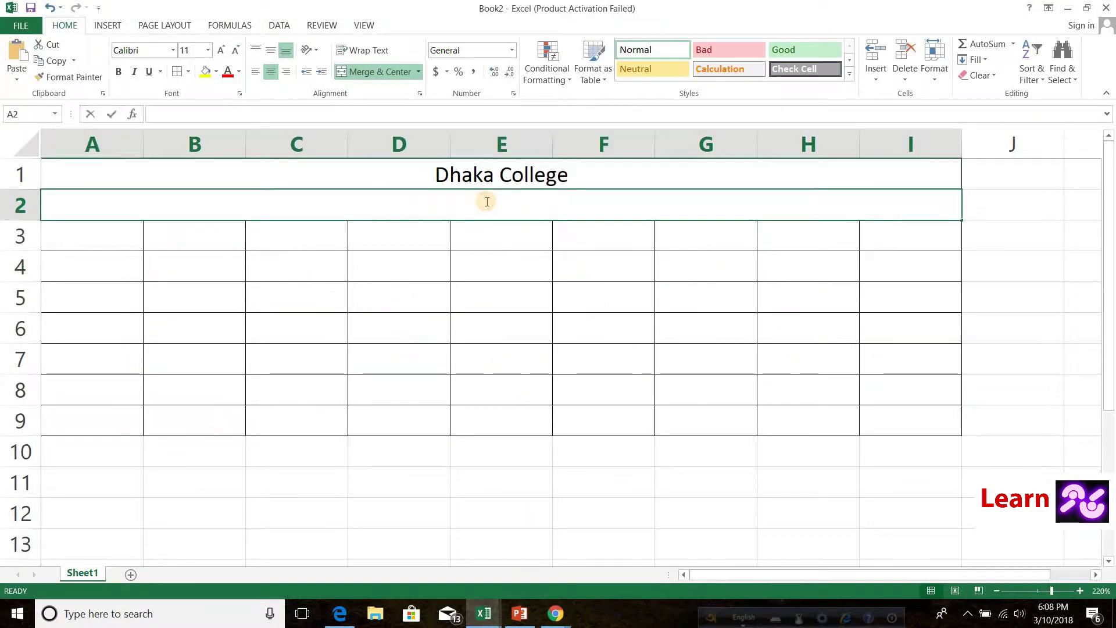
pyautogui.write('tabulation sheet-1')
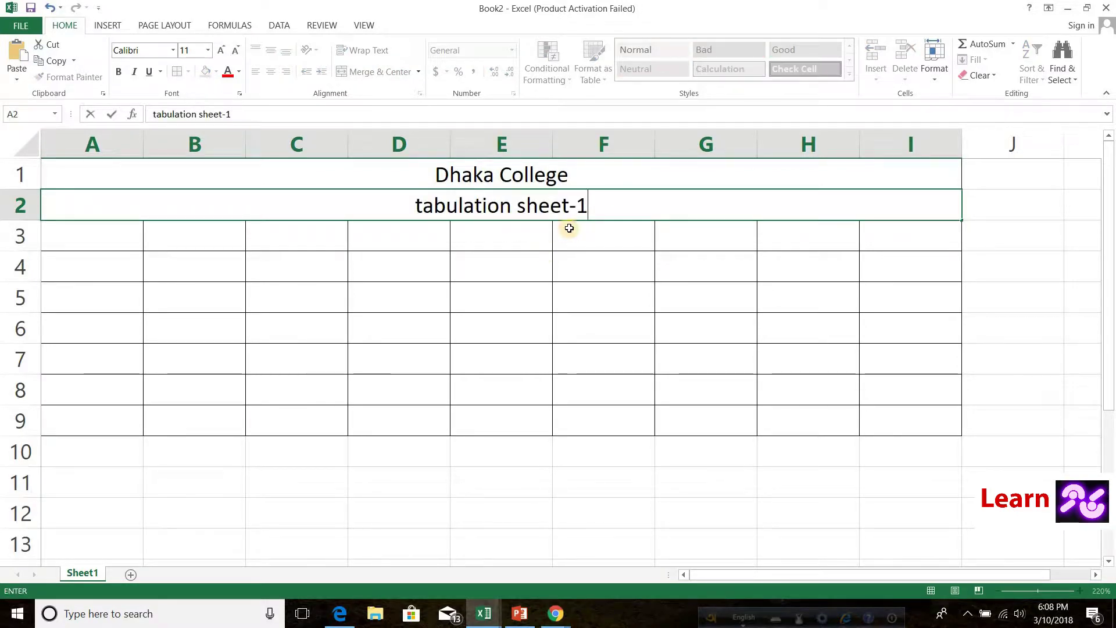
# - Select the Dhaka College heading text for restyling
pyautogui.click(573, 173)
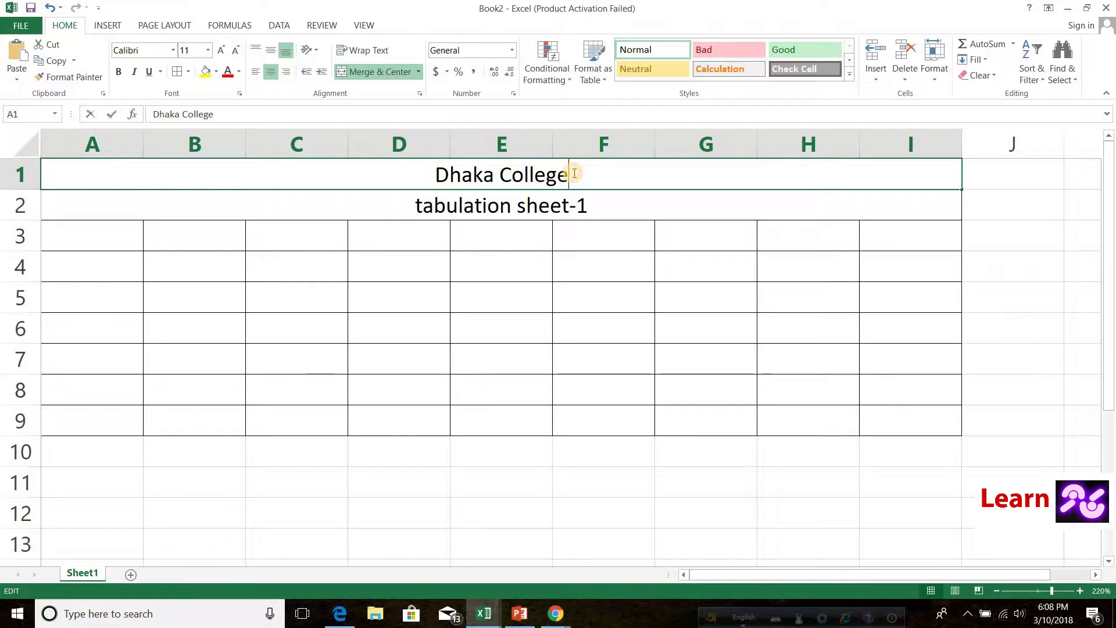
pyautogui.doubleClick(573, 173)
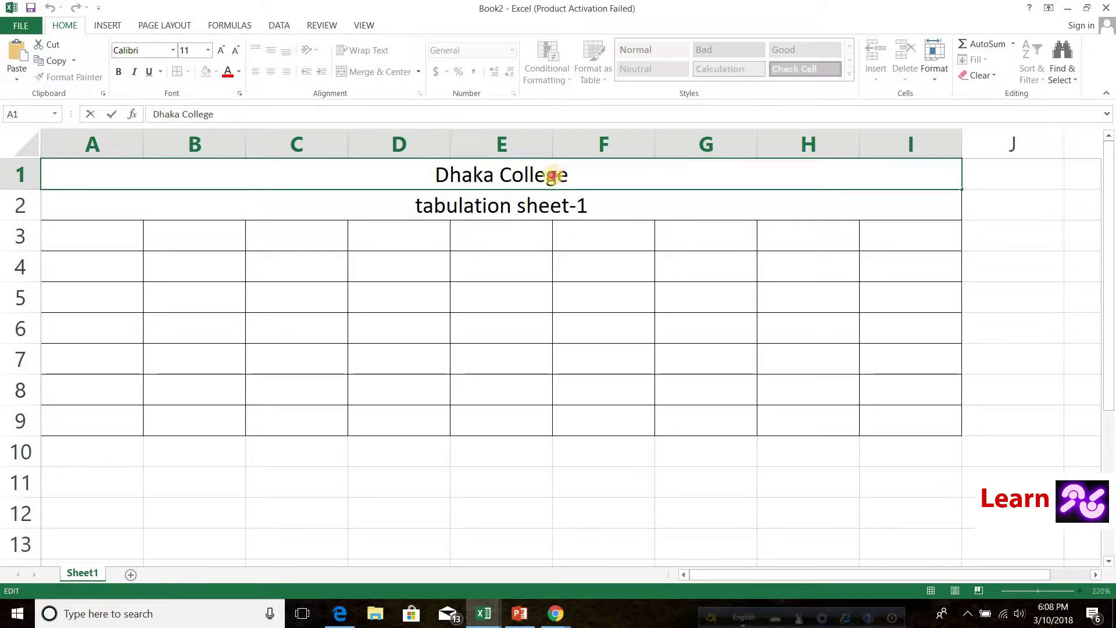
pyautogui.moveTo(573, 174); pyautogui.dragTo(426, 174)
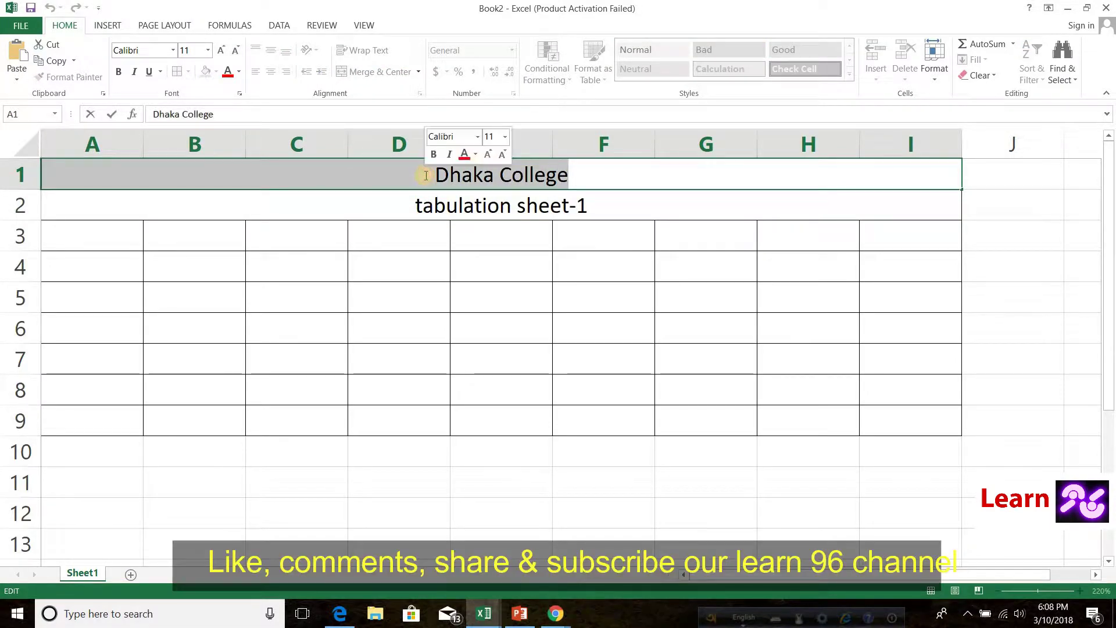
# - Format the Dhaka College heading as Arial, size 16, in red
pyautogui.click(173, 50)
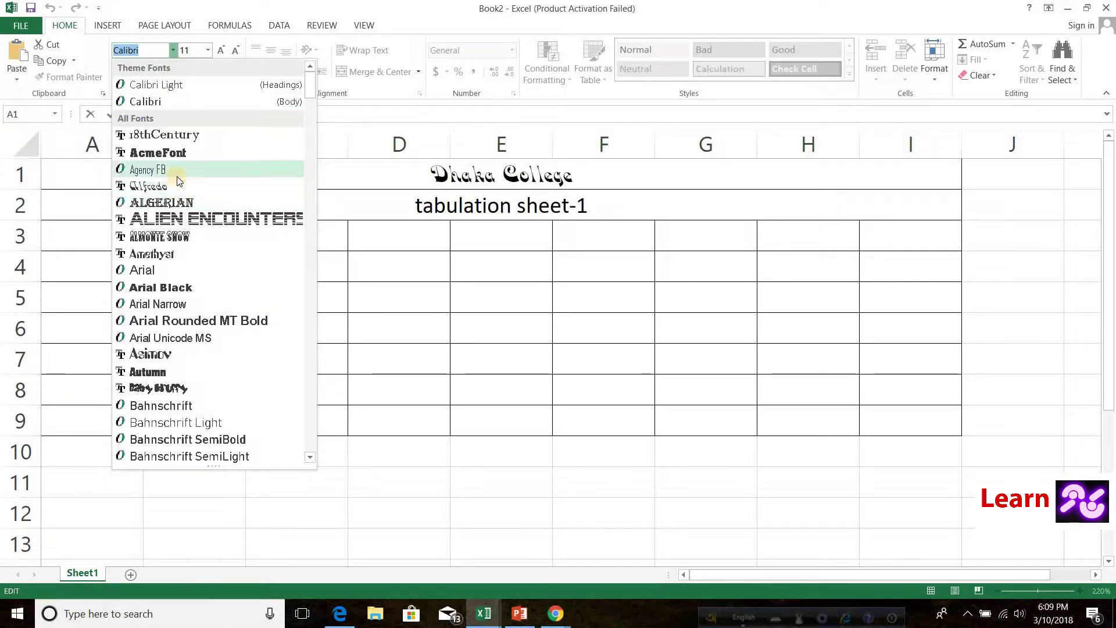
pyautogui.click(146, 270)
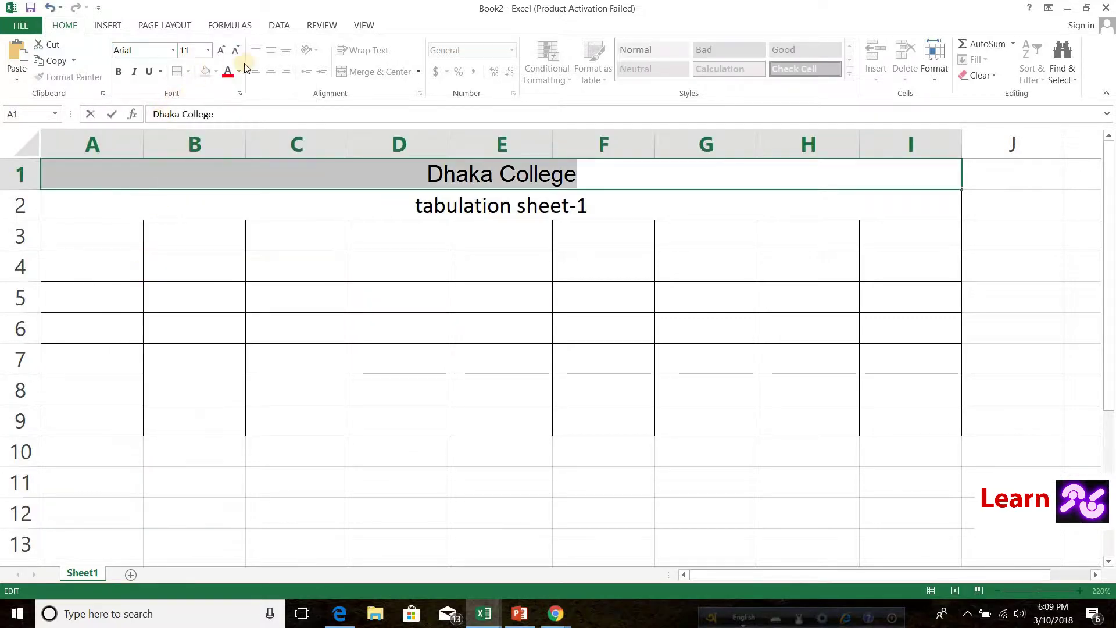
pyautogui.click(207, 51)
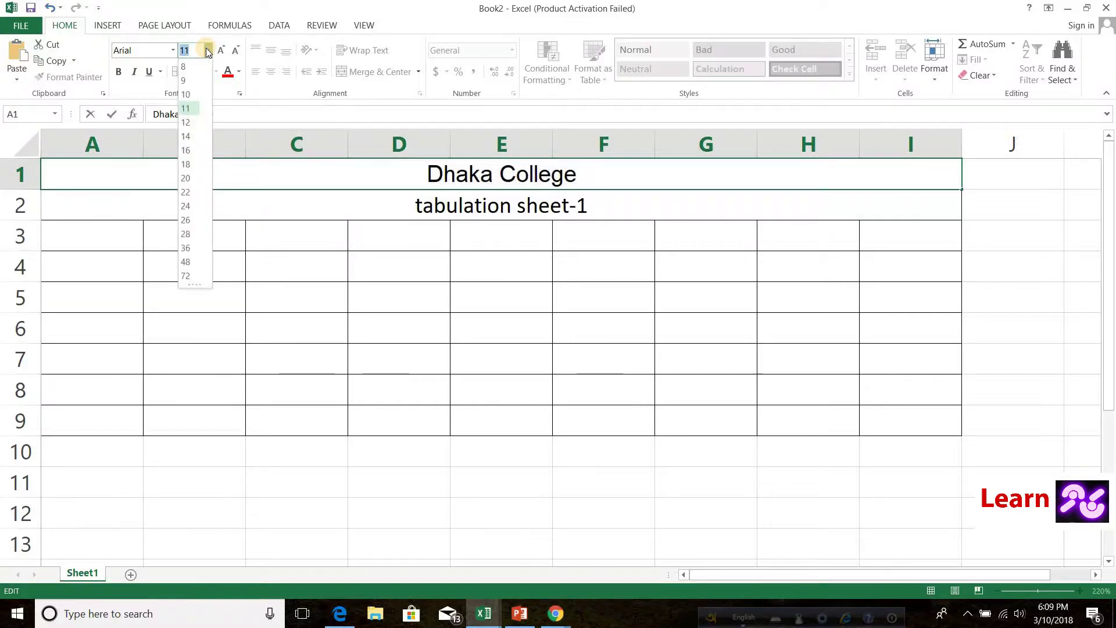
pyautogui.click(191, 149)
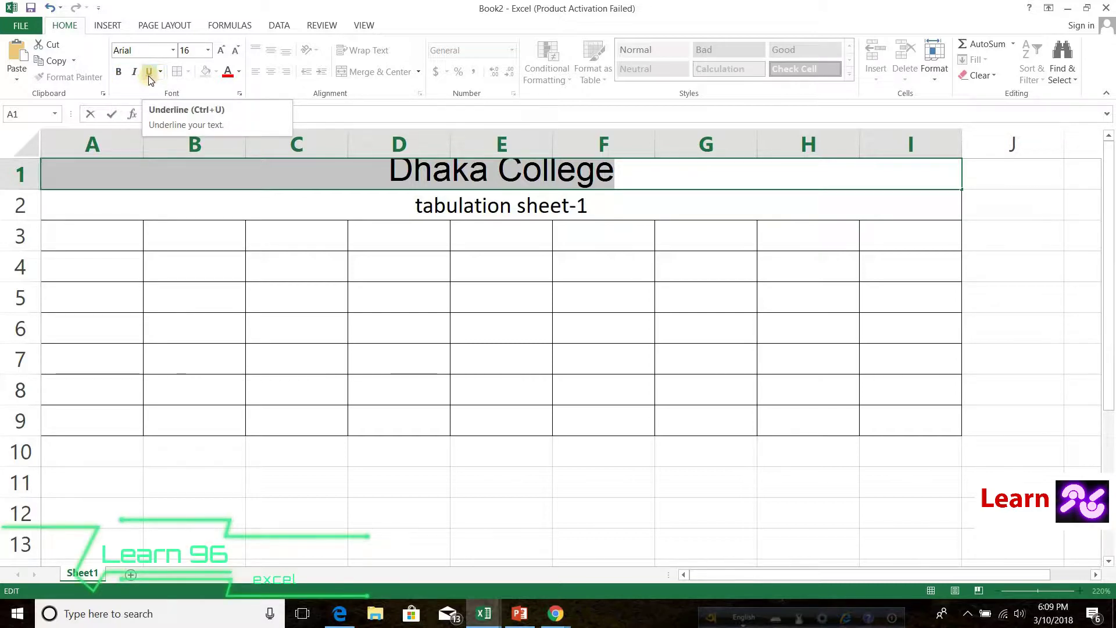
pyautogui.click(228, 72)
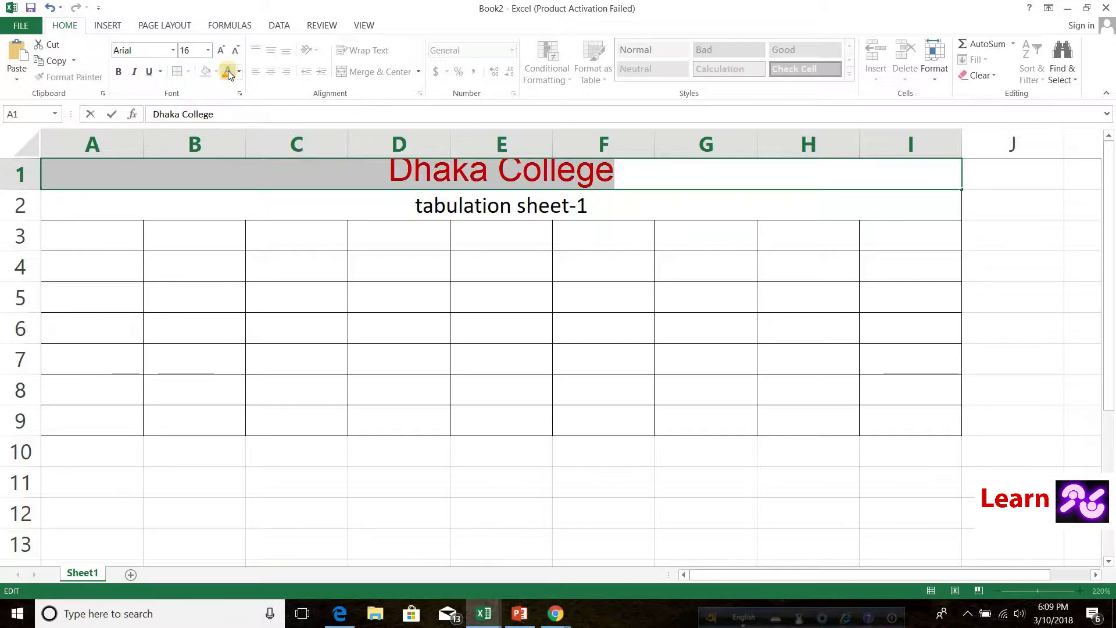
# - Make the Dhaka College heading bold and set the subtitle to Arial, size 14
pyautogui.click(121, 73)
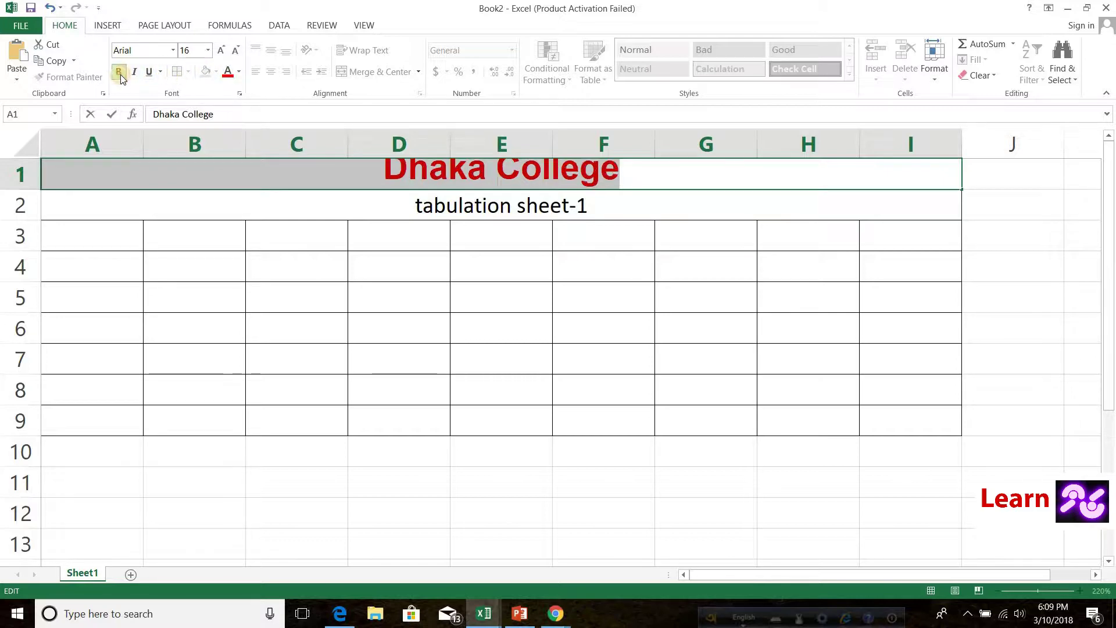
pyautogui.click(560, 212)
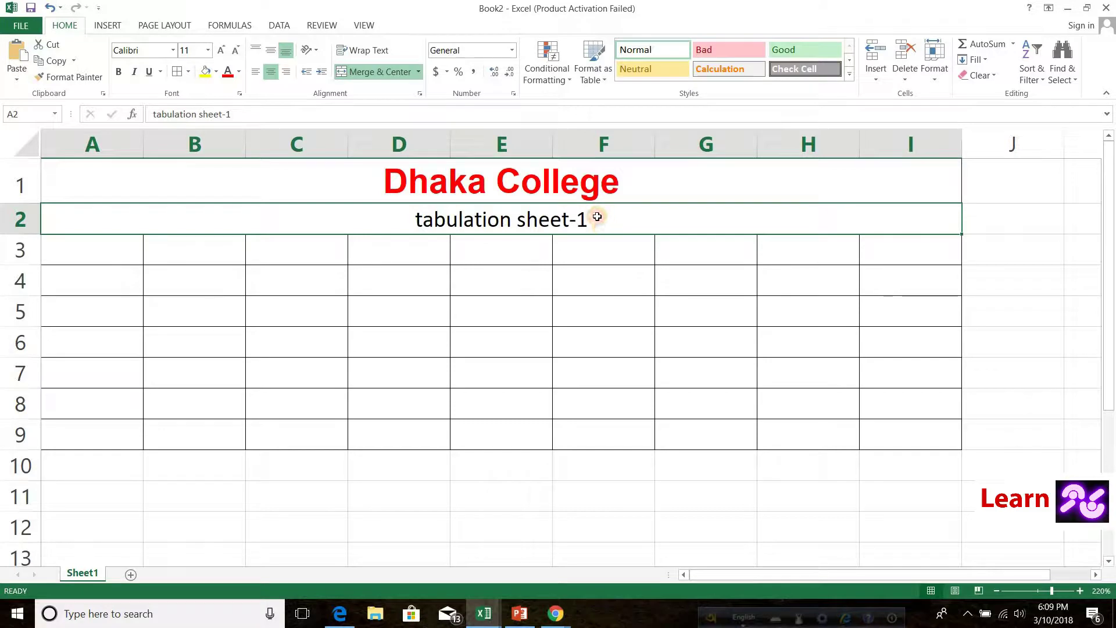
pyautogui.doubleClick(586, 216)
pyautogui.moveTo(587, 216); pyautogui.dragTo(414, 220)
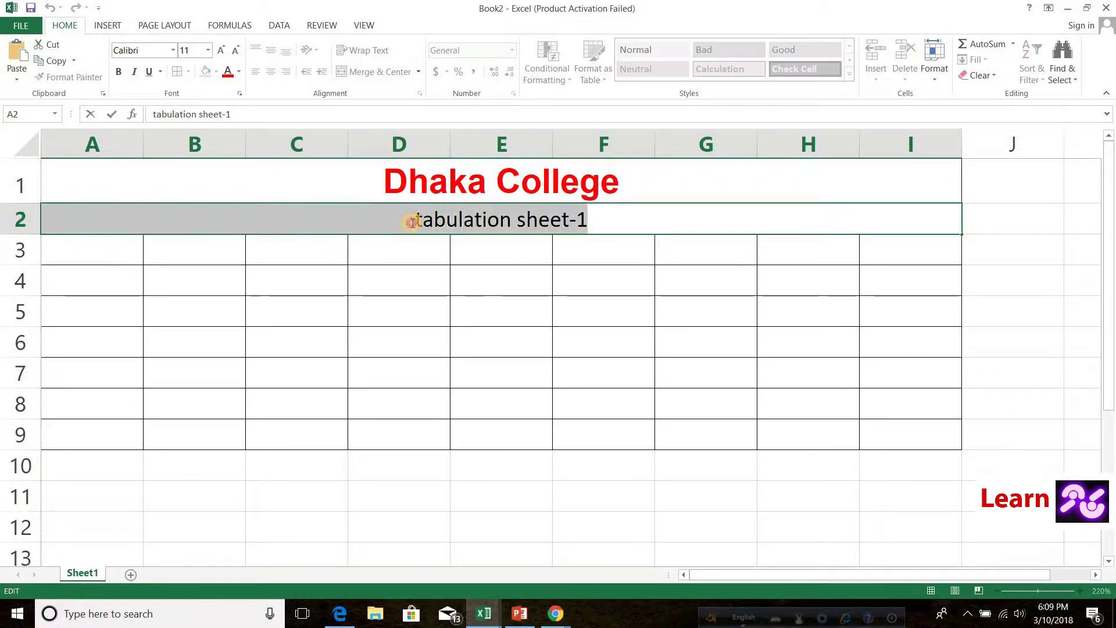
pyautogui.click(207, 50)
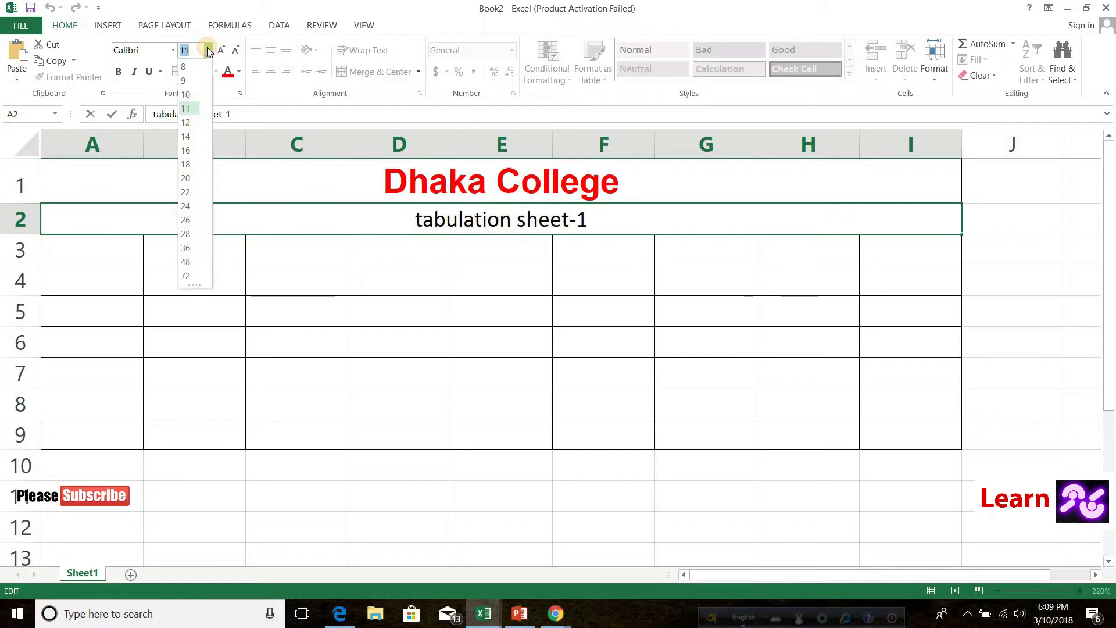
pyautogui.click(192, 138)
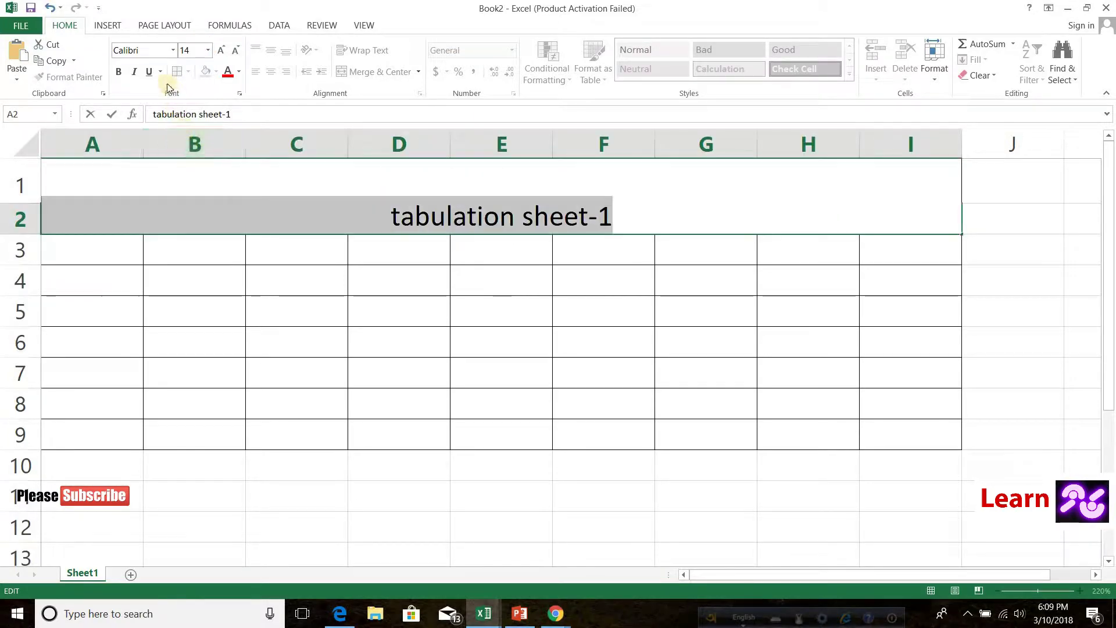
pyautogui.click(173, 50)
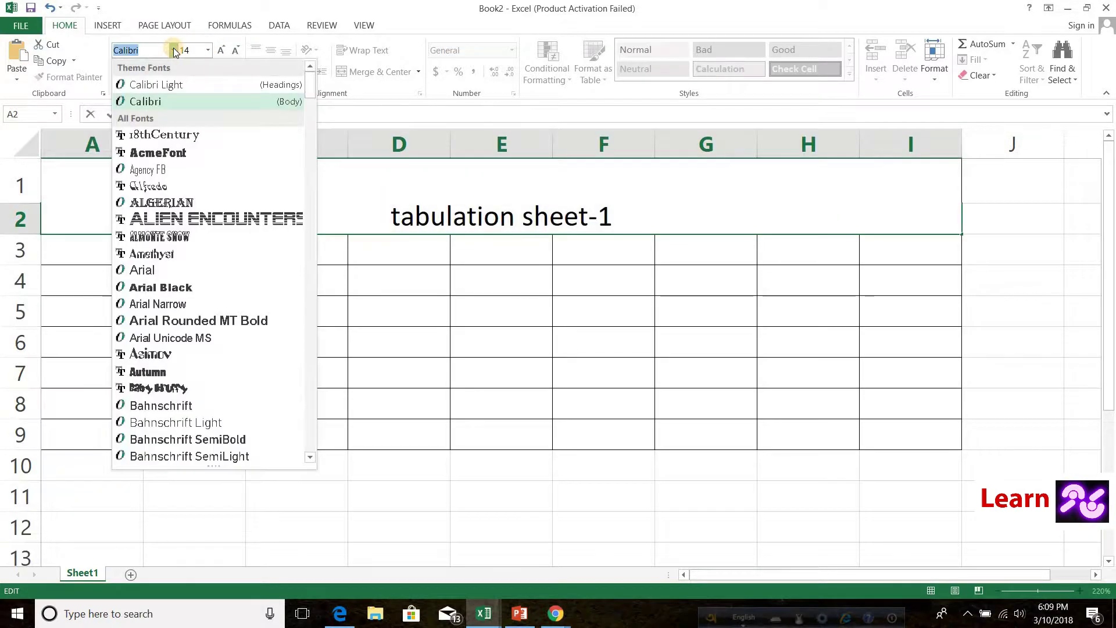
pyautogui.click(151, 271)
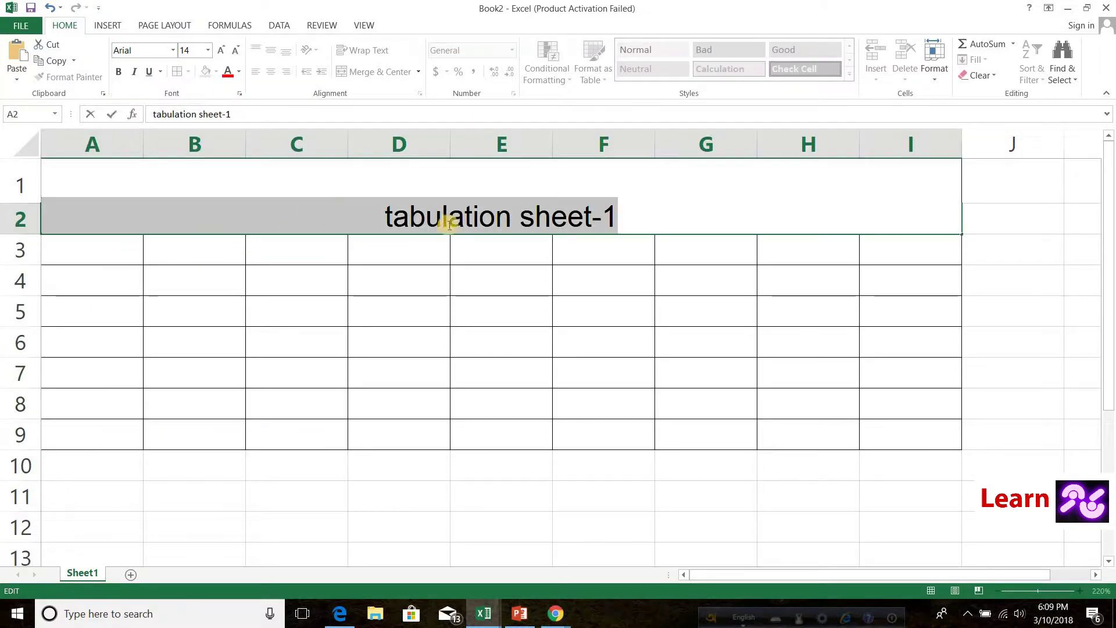
# - Capitalise the subtitle so it reads 'Tabulation sheet-1'
pyautogui.doubleClick(390, 214)
pyautogui.click(394, 218)
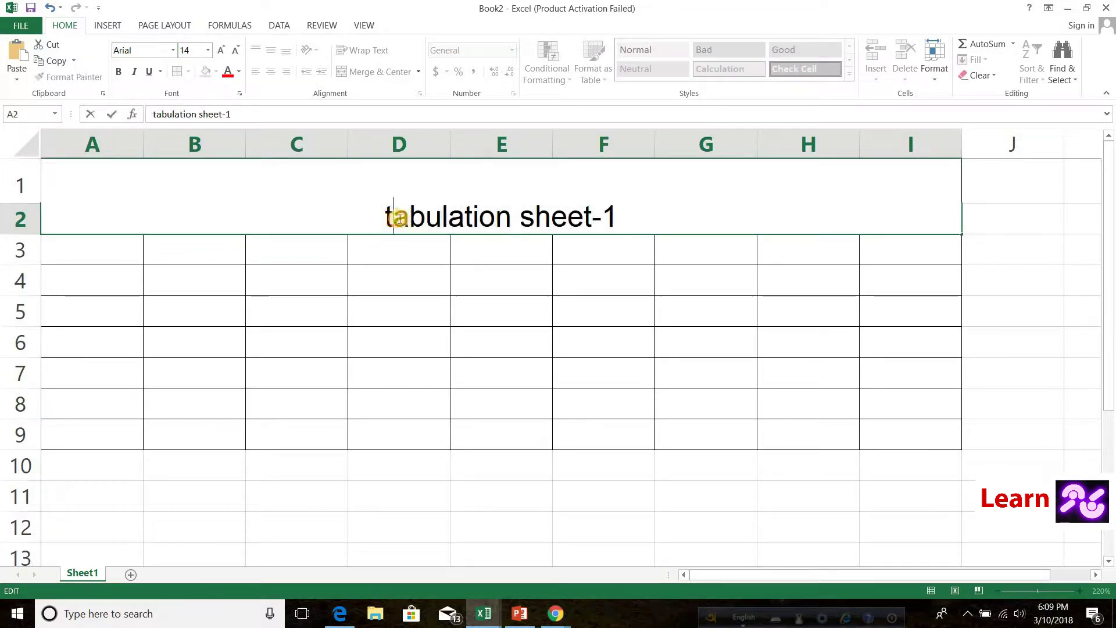
pyautogui.press('BackSpace')
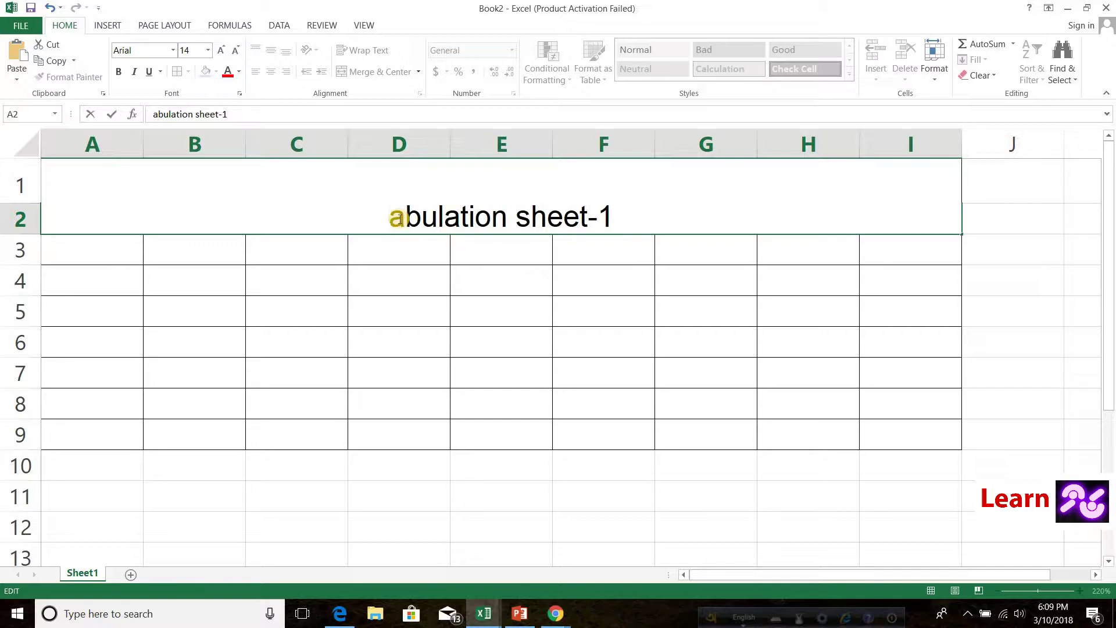
pyautogui.write('T')
pyautogui.click(590, 265)
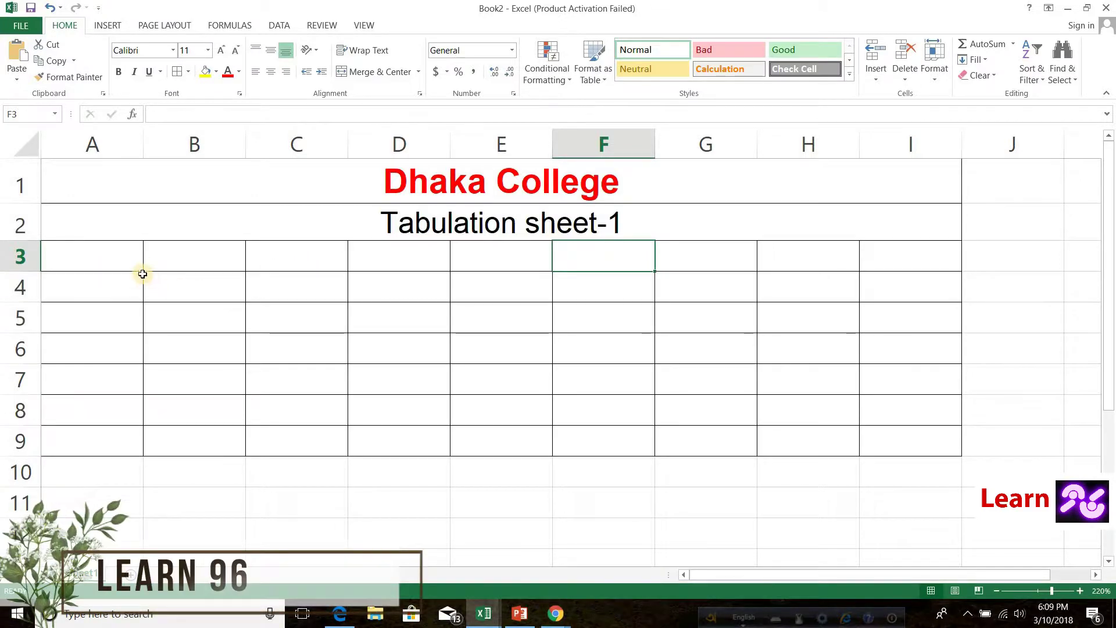
pyautogui.click(103, 260)
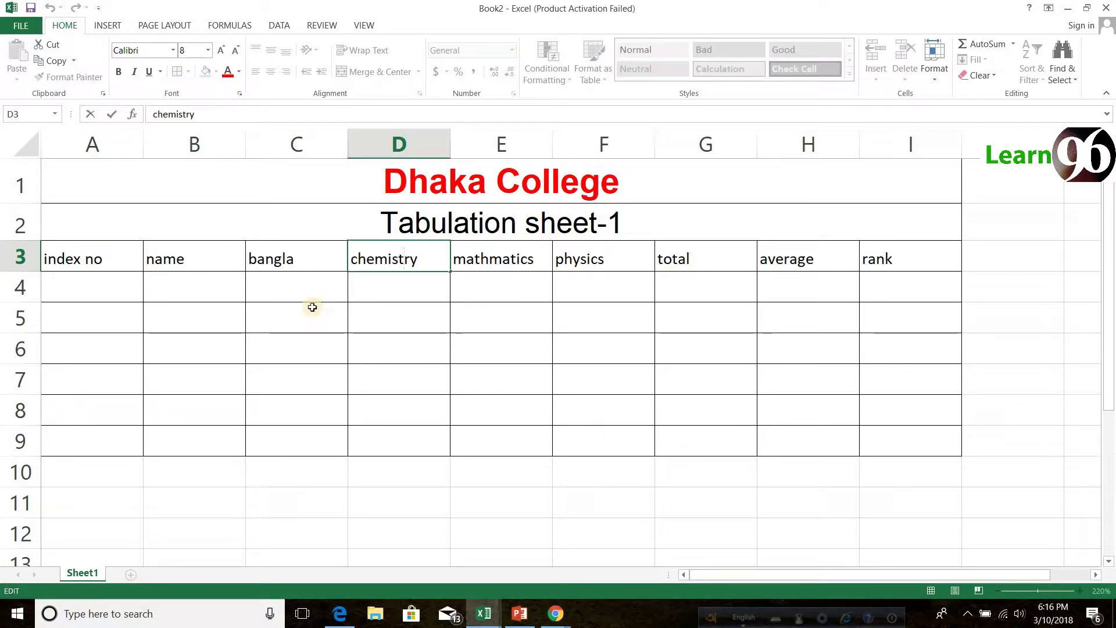
pyautogui.click(100, 259)
pyautogui.click(164, 259)
pyautogui.click(291, 259)
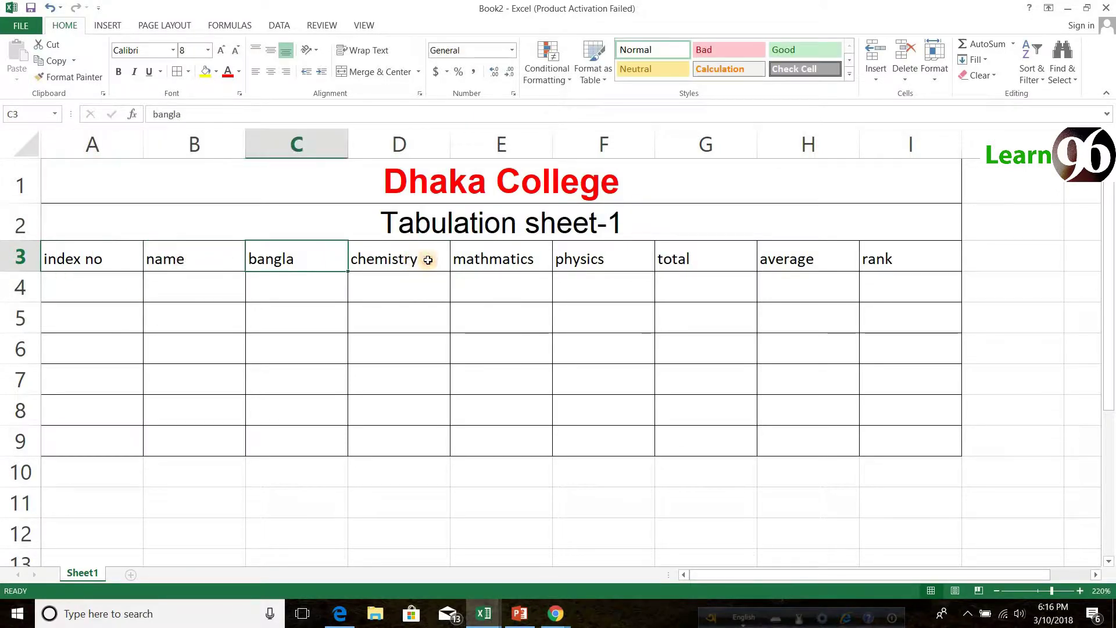
pyautogui.click(427, 260)
pyautogui.click(533, 259)
pyautogui.click(616, 258)
pyautogui.click(693, 259)
pyautogui.click(822, 259)
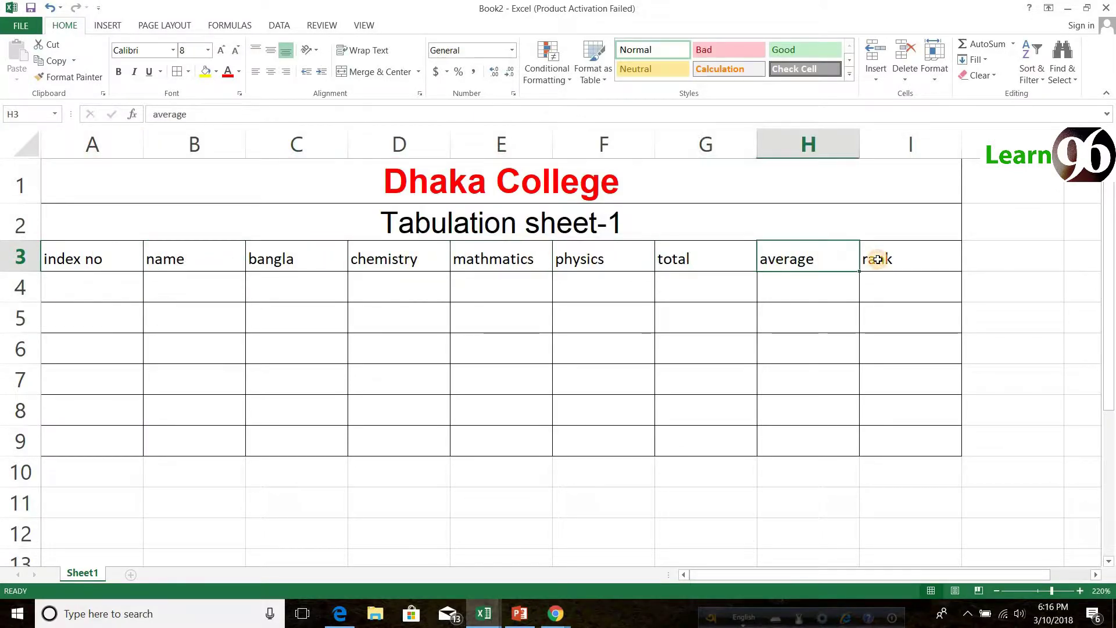
pyautogui.click(878, 259)
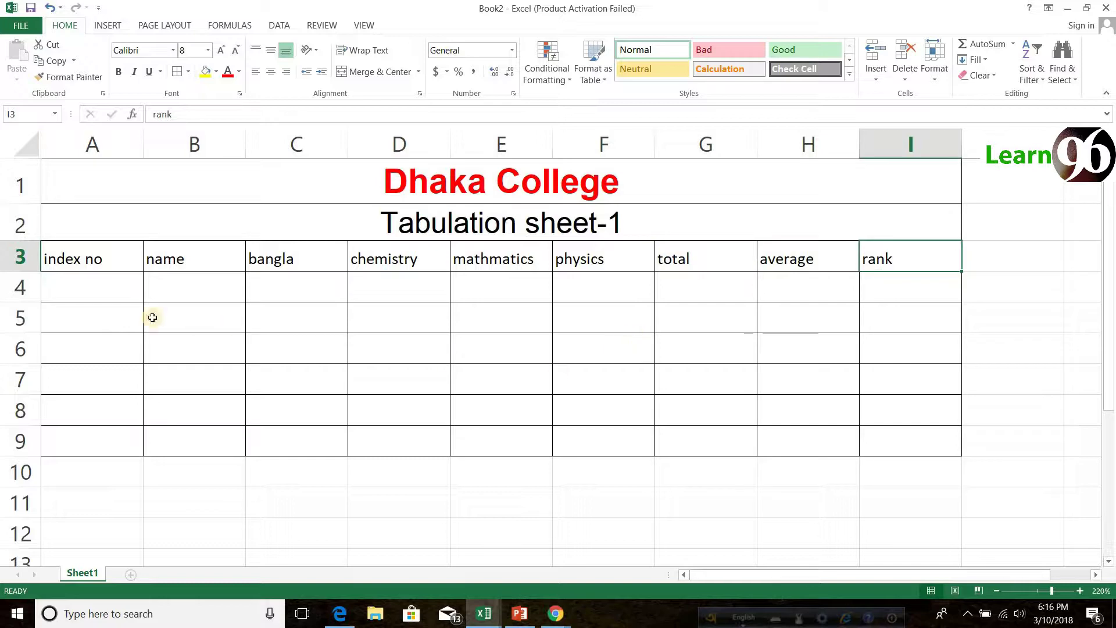
pyautogui.click(102, 291)
pyautogui.write('1')
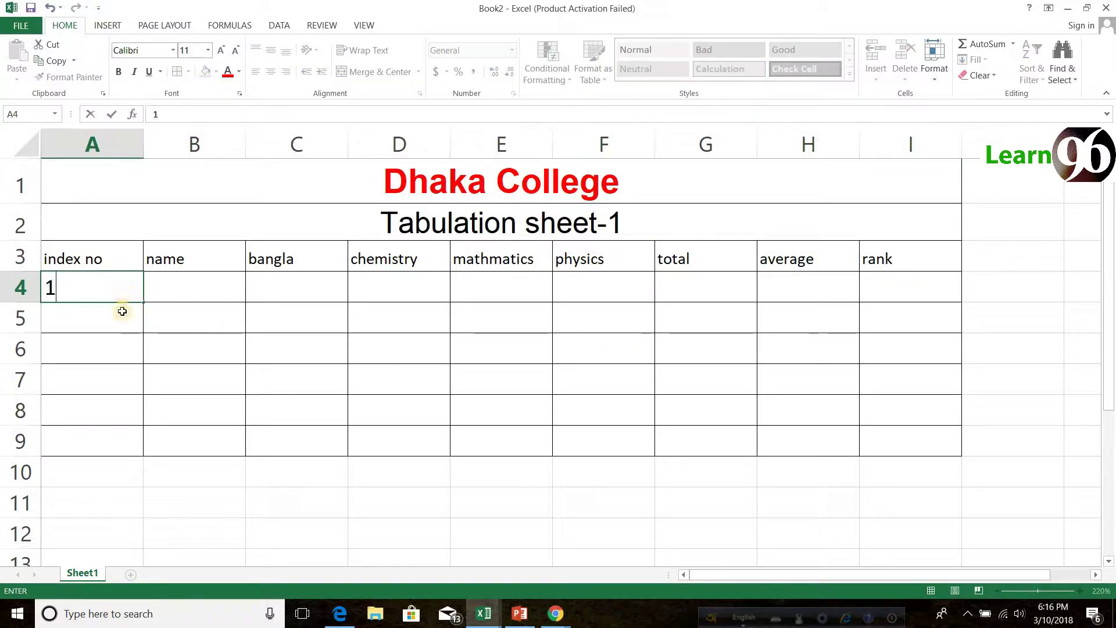
pyautogui.write(' 2 3 4 5 6')
pyautogui.click(242, 282)
pyautogui.write('raj ')
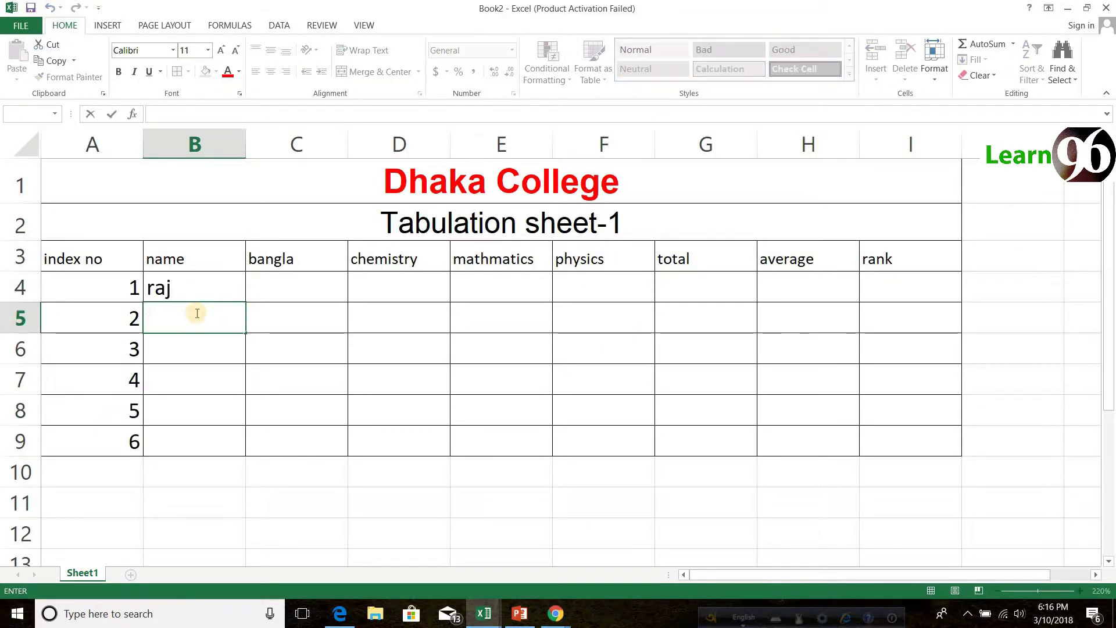
pyautogui.write('ashiq mehedi monir rifat sohe')
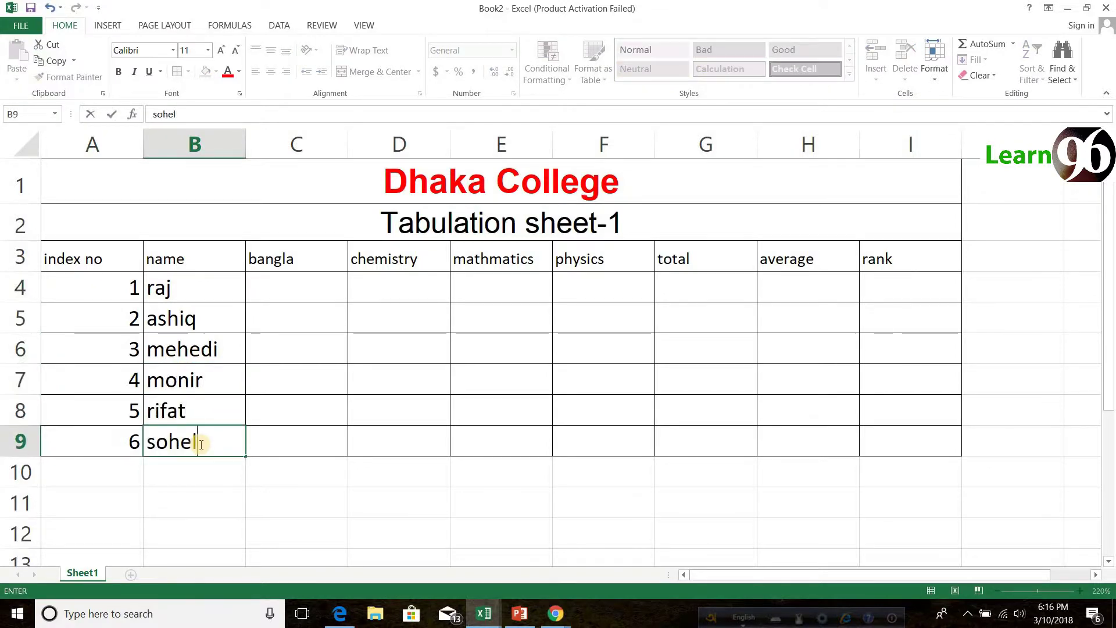
pyautogui.write('l')
pyautogui.click(296, 287)
pyautogui.write('34 64 75 54 75 76')
pyautogui.click(398, 287)
pyautogui.write('76 34 55 76 34 87')
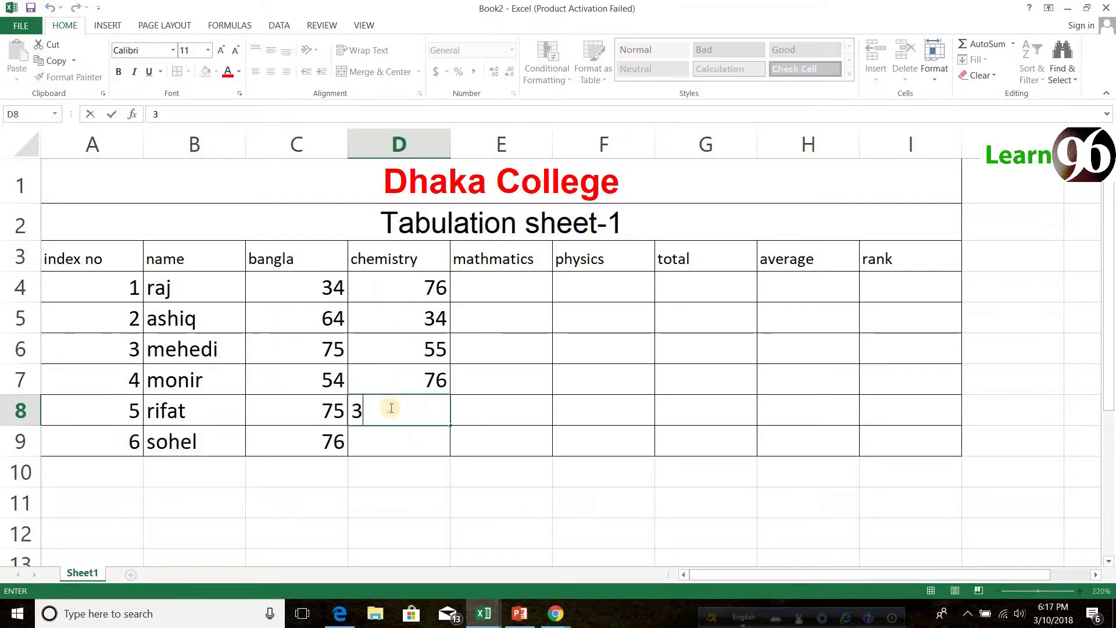
pyautogui.click(501, 287)
pyautogui.write('97 45 45 54 54 23')
pyautogui.click(603, 288)
pyautogui.write('87 67 45 65')
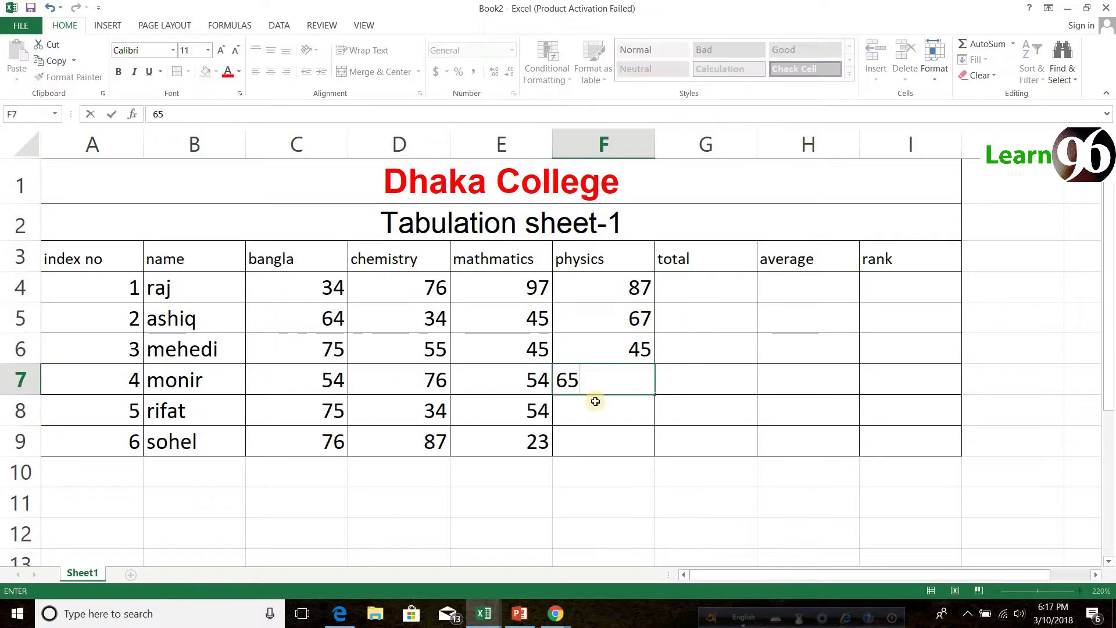
pyautogui.write(' ad')
pyautogui.press('BackSpace')
pyautogui.write('b 98')
pyautogui.click(665, 286)
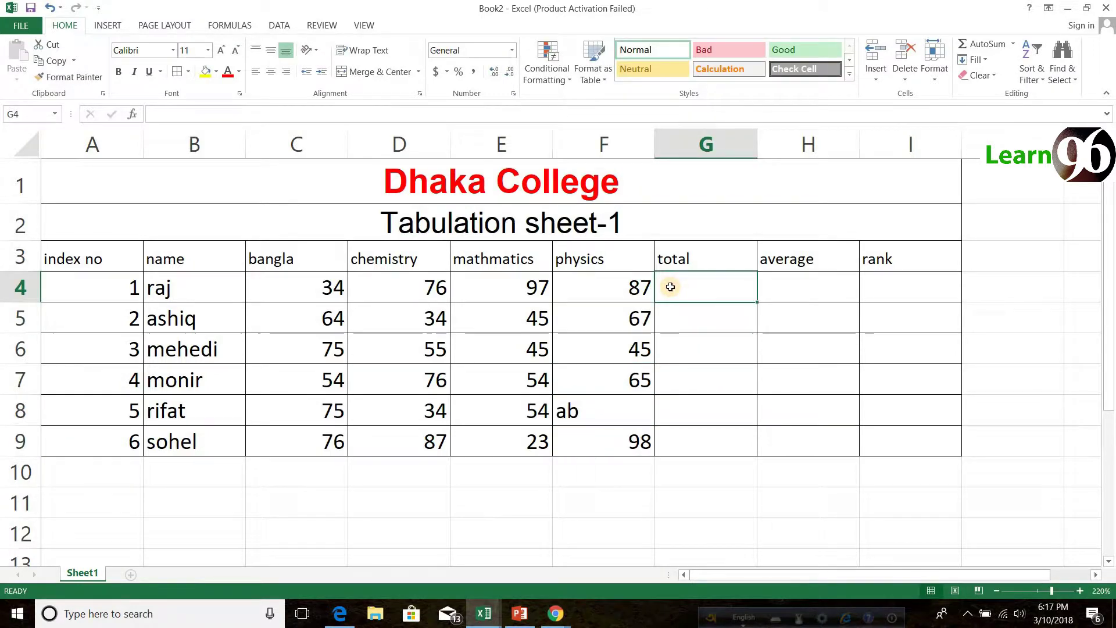
pyautogui.click(635, 287)
pyautogui.click(683, 291)
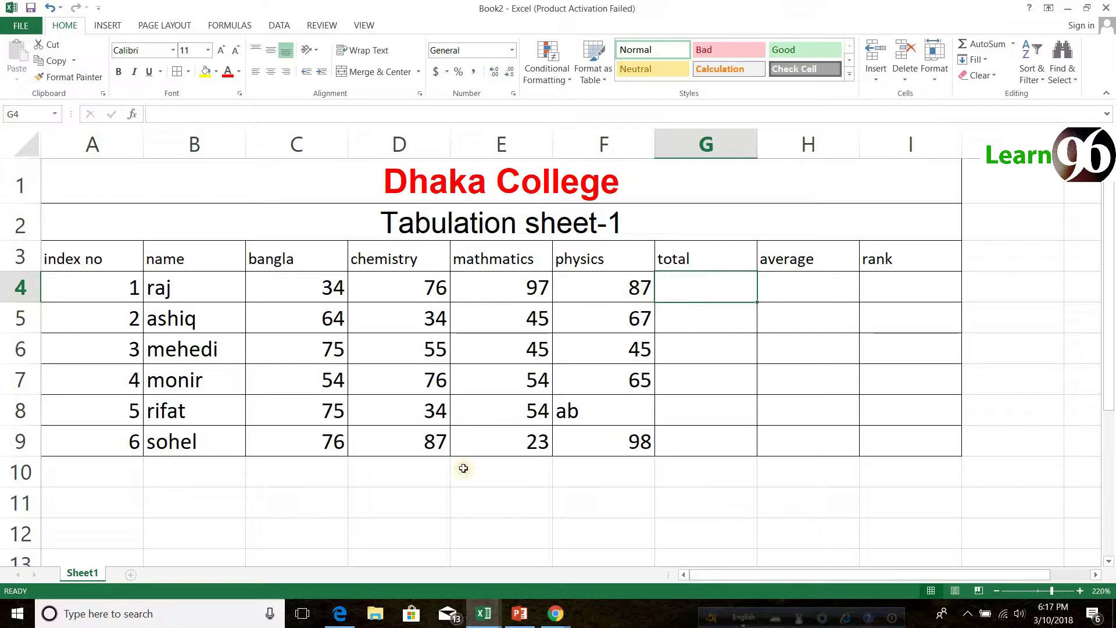
pyautogui.doubleClick(722, 286)
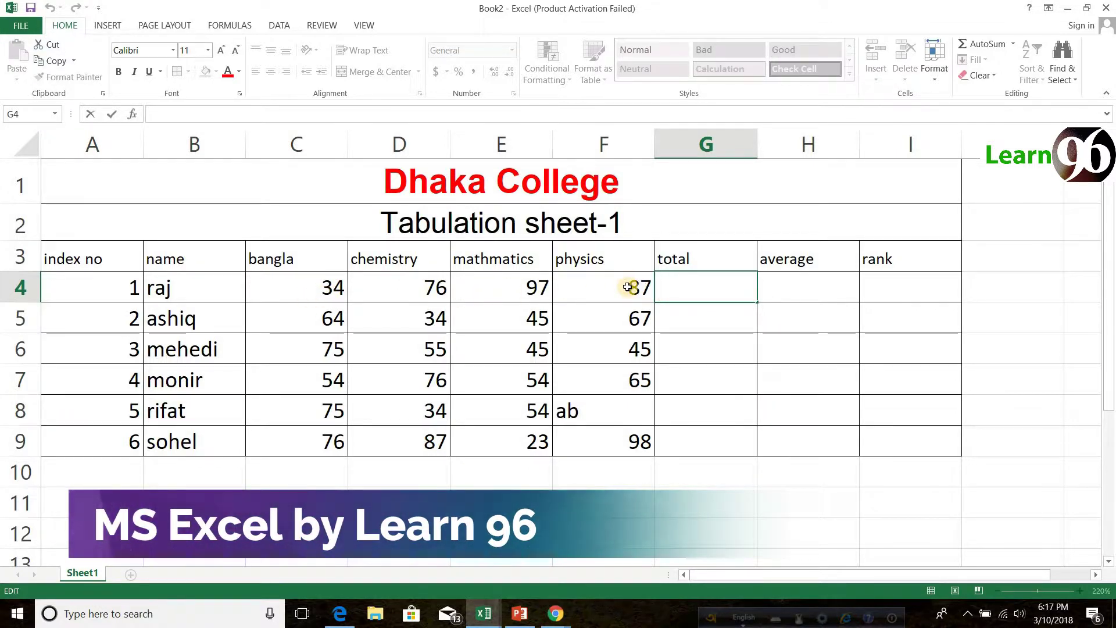
# - Enter =SUM(C4:F4) in G4 to total the first student's marks, 294
pyautogui.click(610, 286)
pyautogui.click(540, 292)
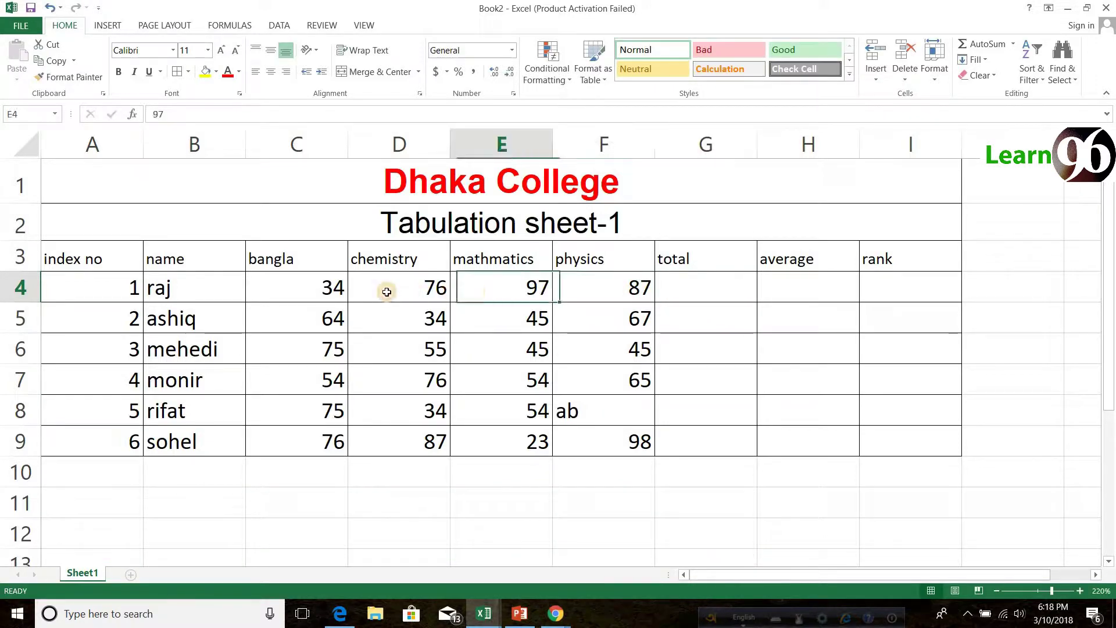
pyautogui.click(310, 293)
pyautogui.doubleClick(681, 283)
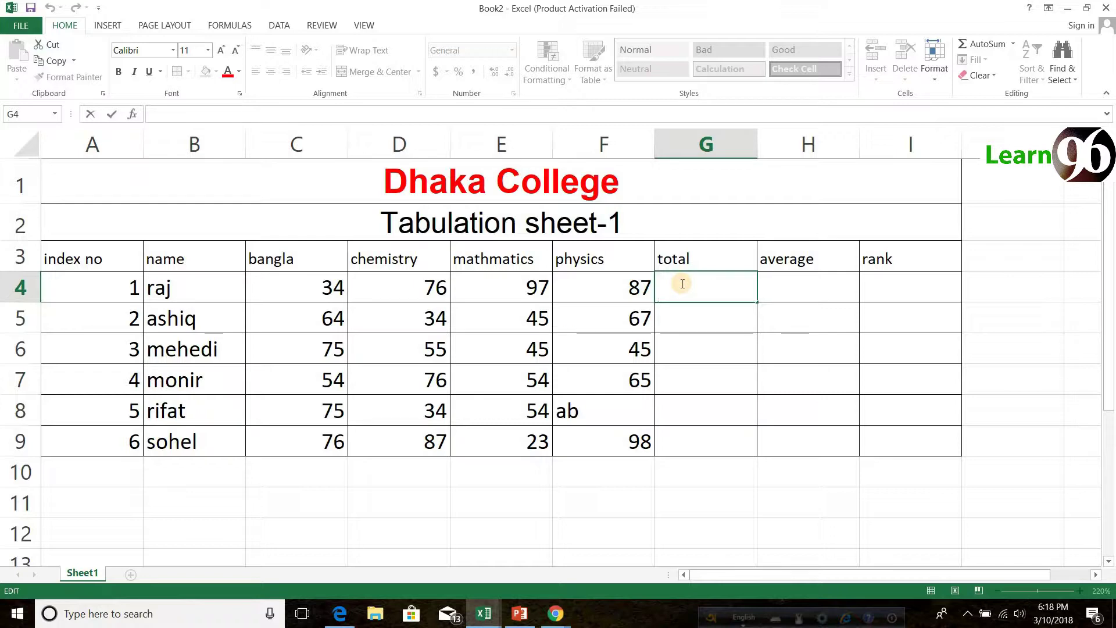
pyautogui.write('=')
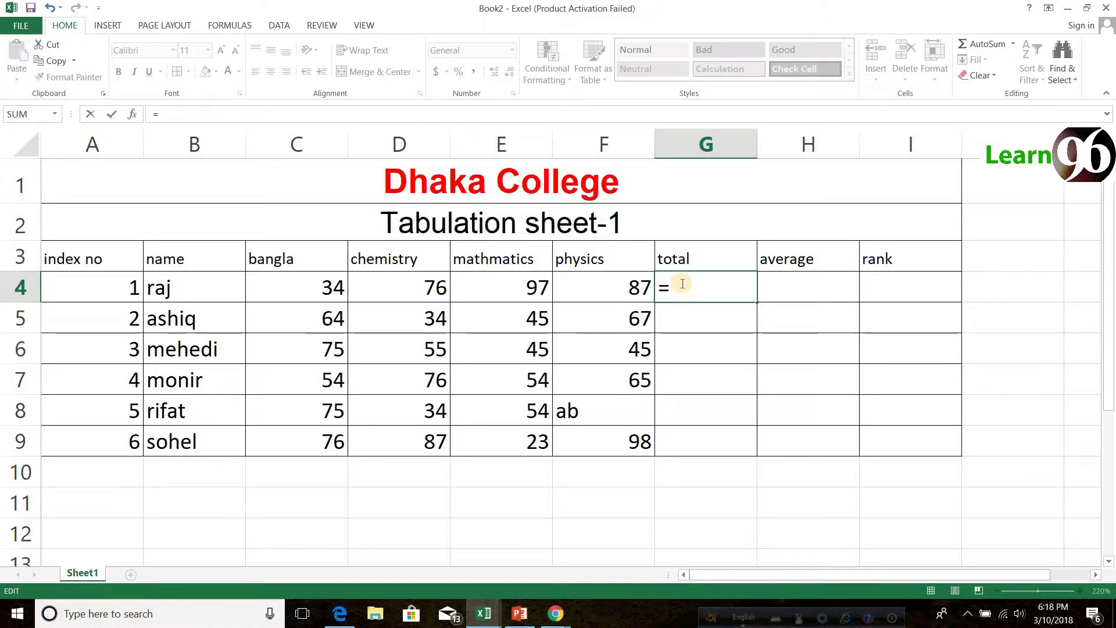
pyautogui.write('sum')
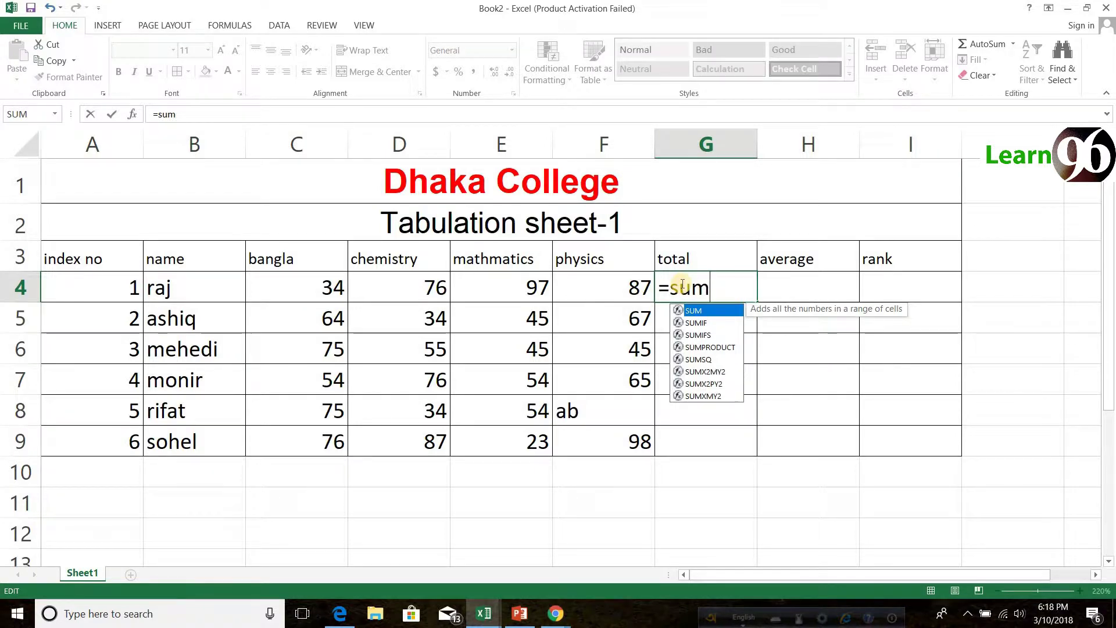
pyautogui.write('(')
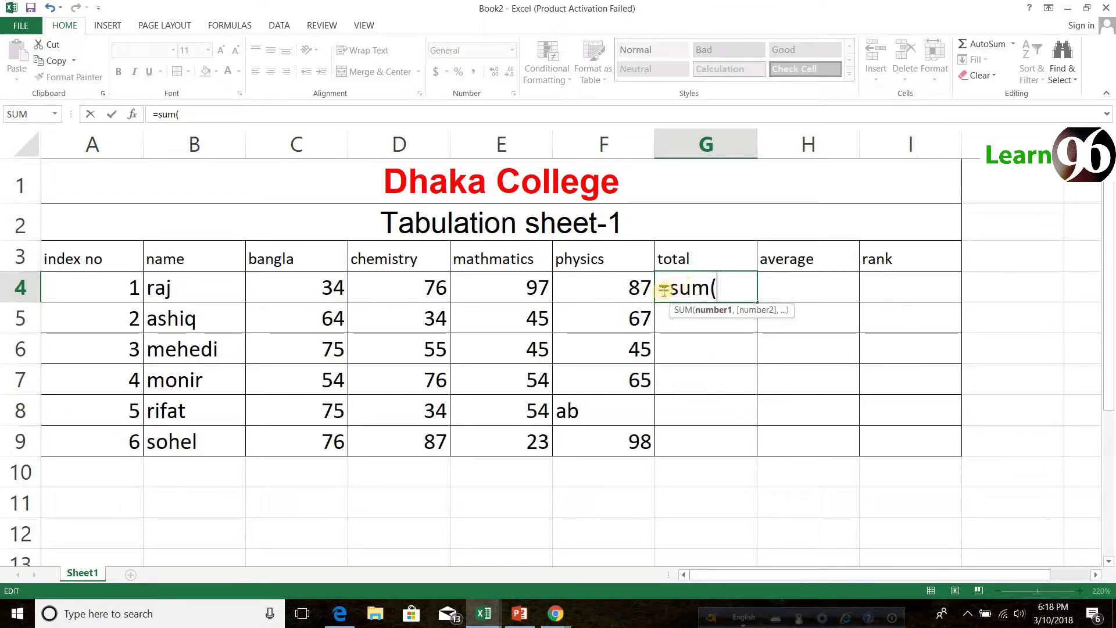
pyautogui.click(616, 287)
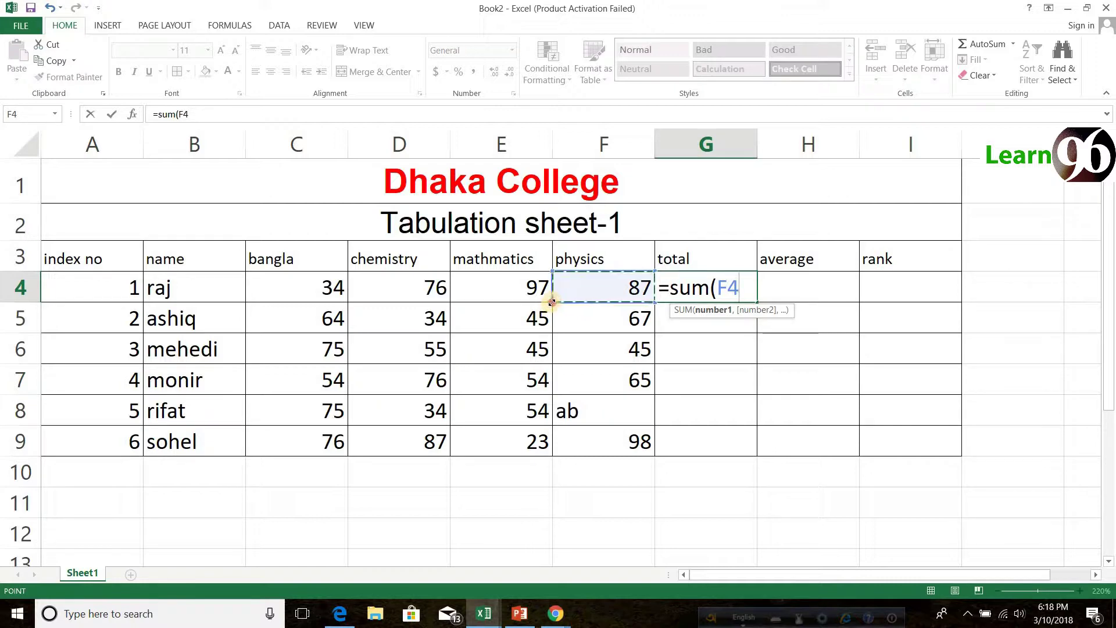
pyautogui.moveTo(553, 300); pyautogui.dragTo(247, 294)
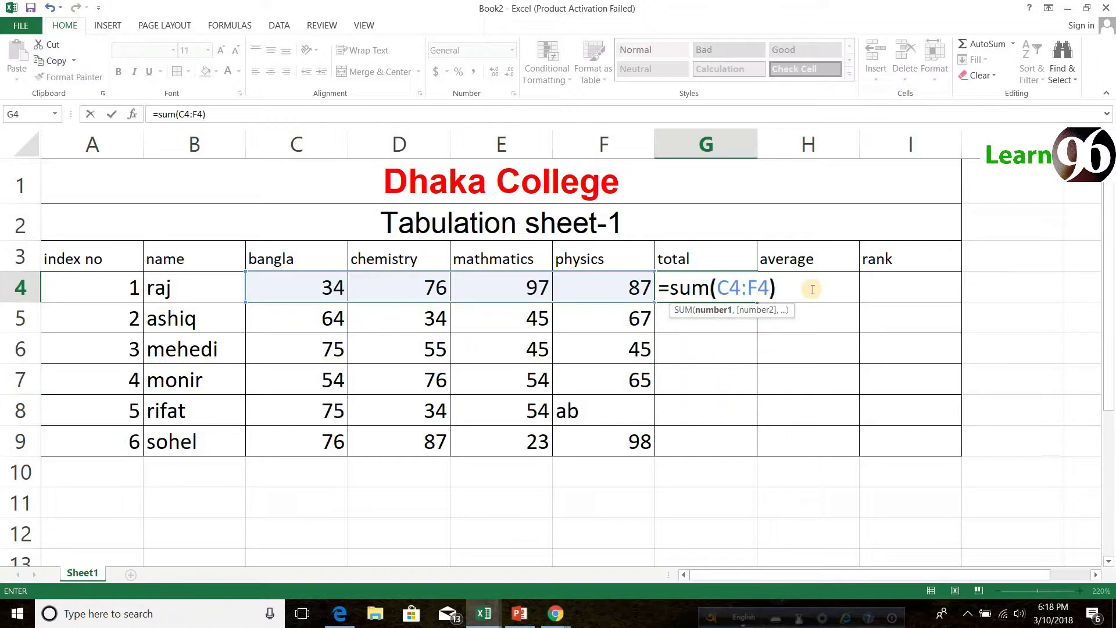
pyautogui.press('Return')
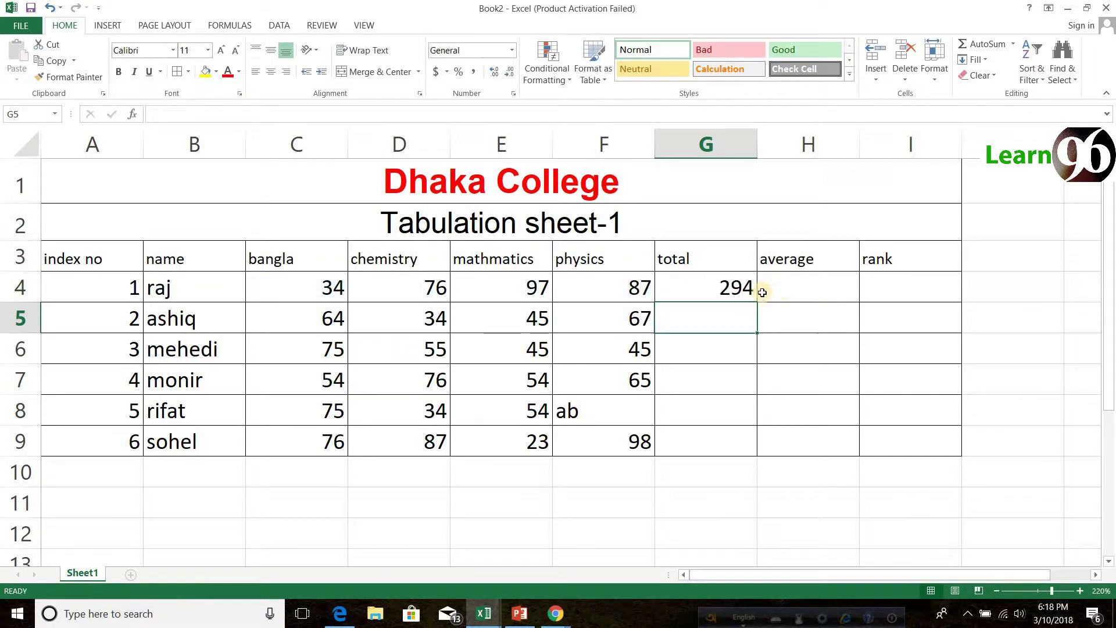
# - Fill the total formula down to G9, giving 294, 210, 220, 249, 163, 284
pyautogui.click(710, 293)
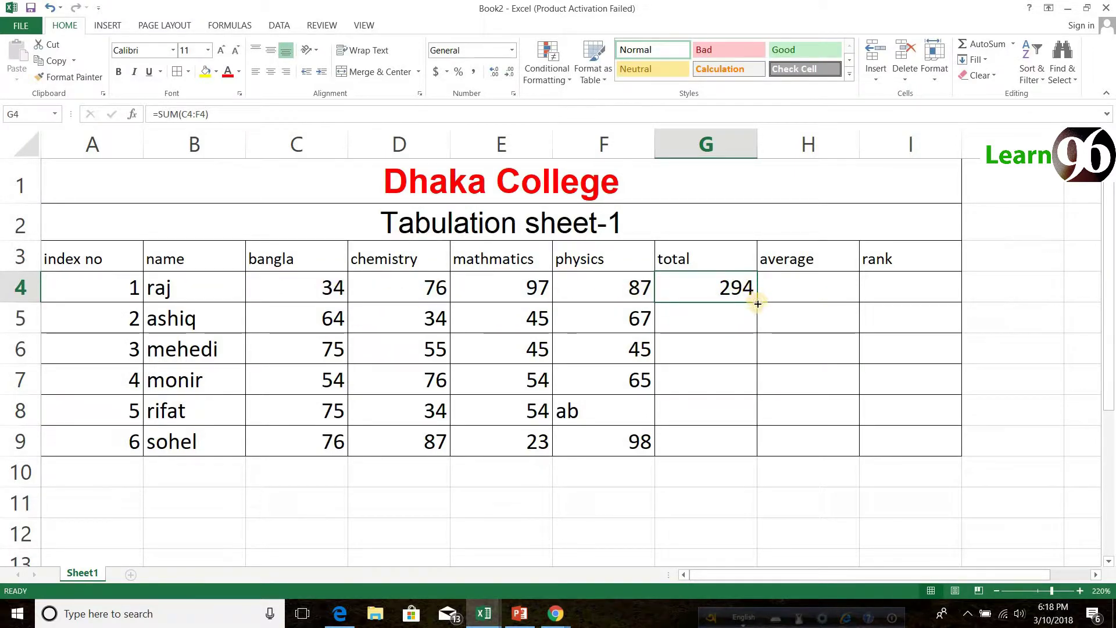
pyautogui.moveTo(758, 300); pyautogui.dragTo(751, 448)
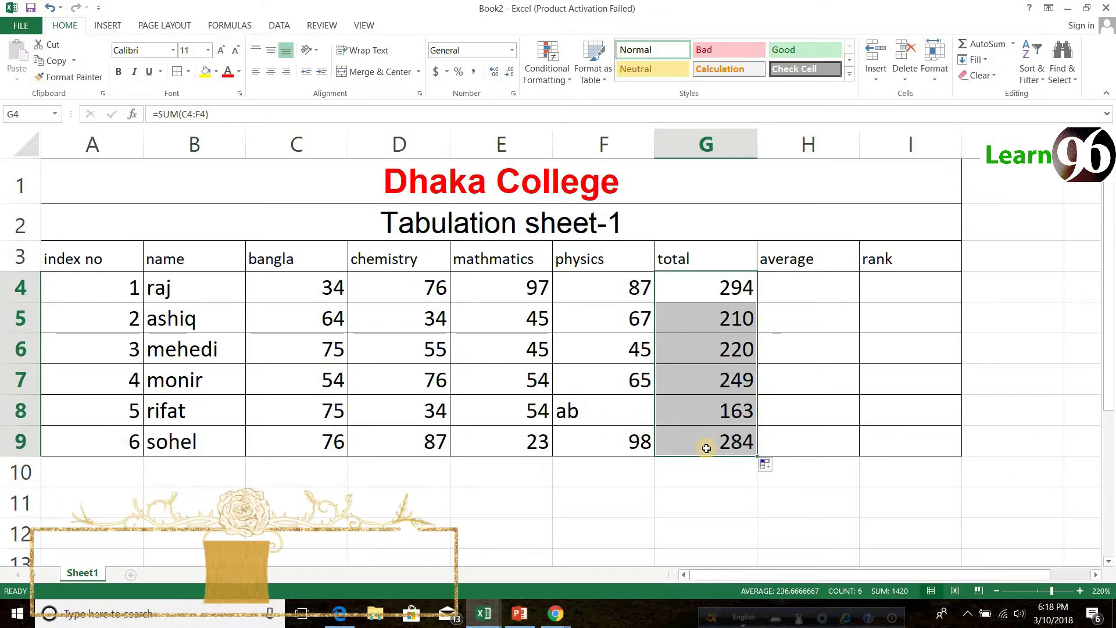
pyautogui.click(792, 287)
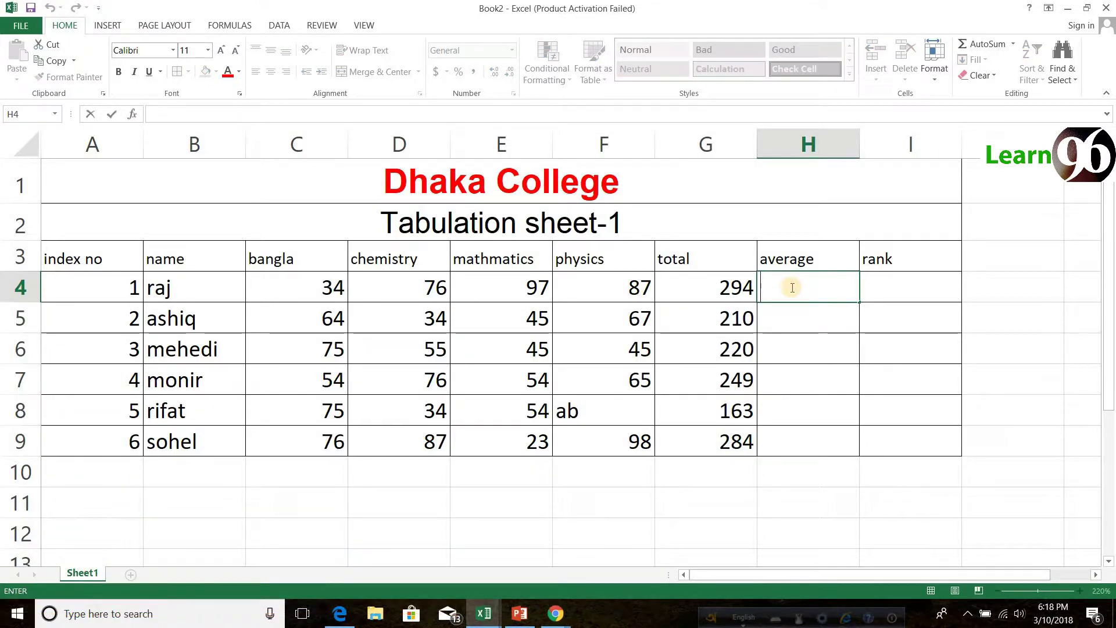
# - Enter =AVERAGEA(C4:F4) in H4, fixing the #NAME? error, so it shows 73.5
pyautogui.write('=')
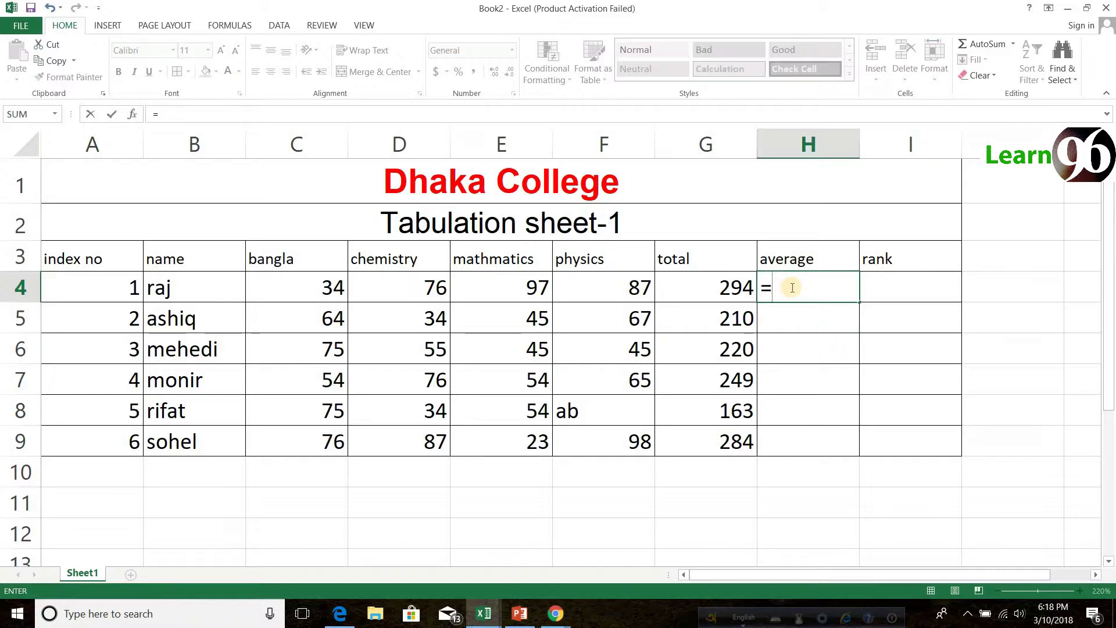
pyautogui.write('av')
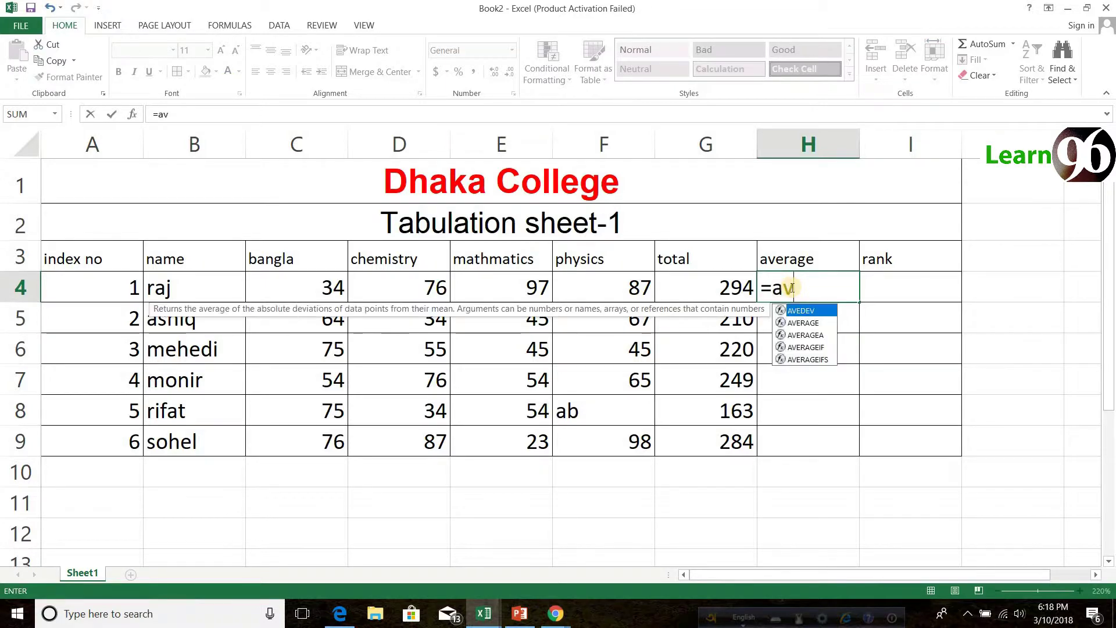
pyautogui.write('era')
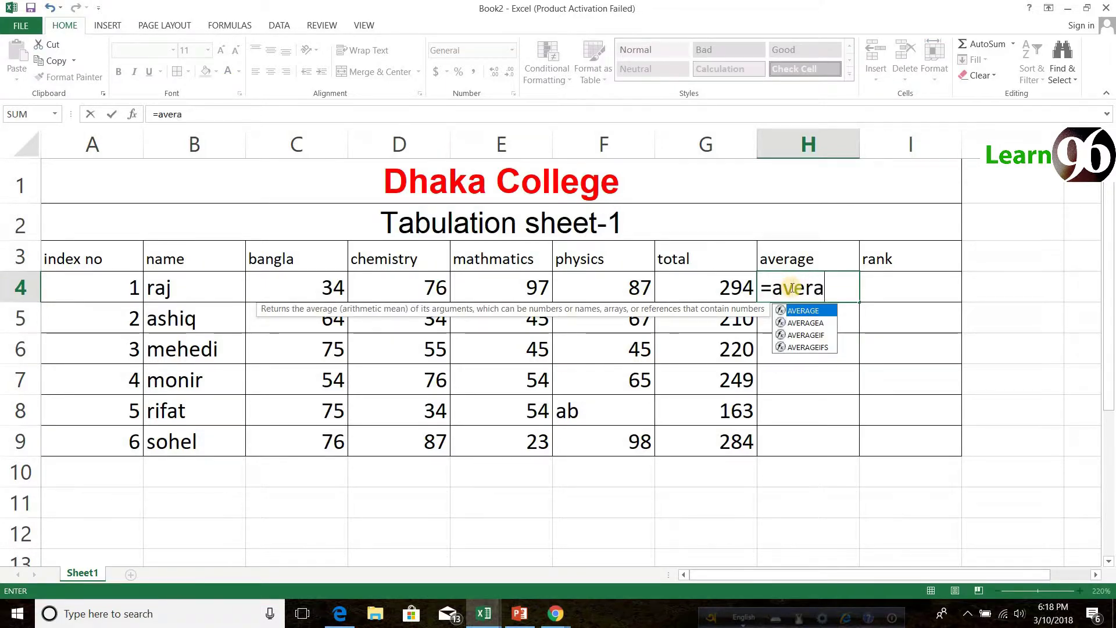
pyautogui.write('ge')
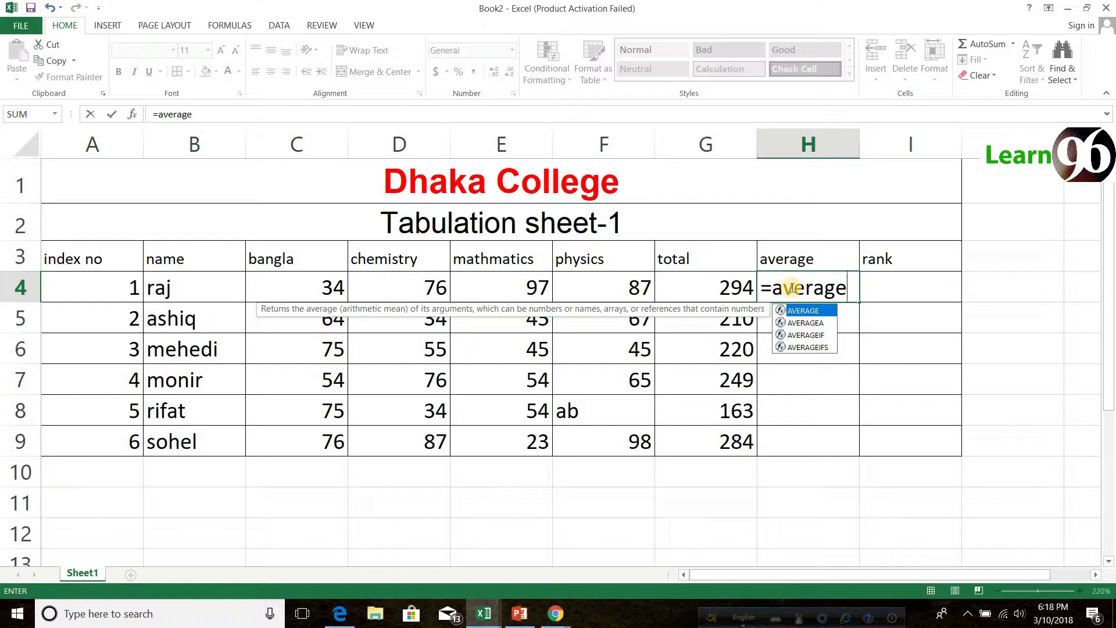
pyautogui.write('a')
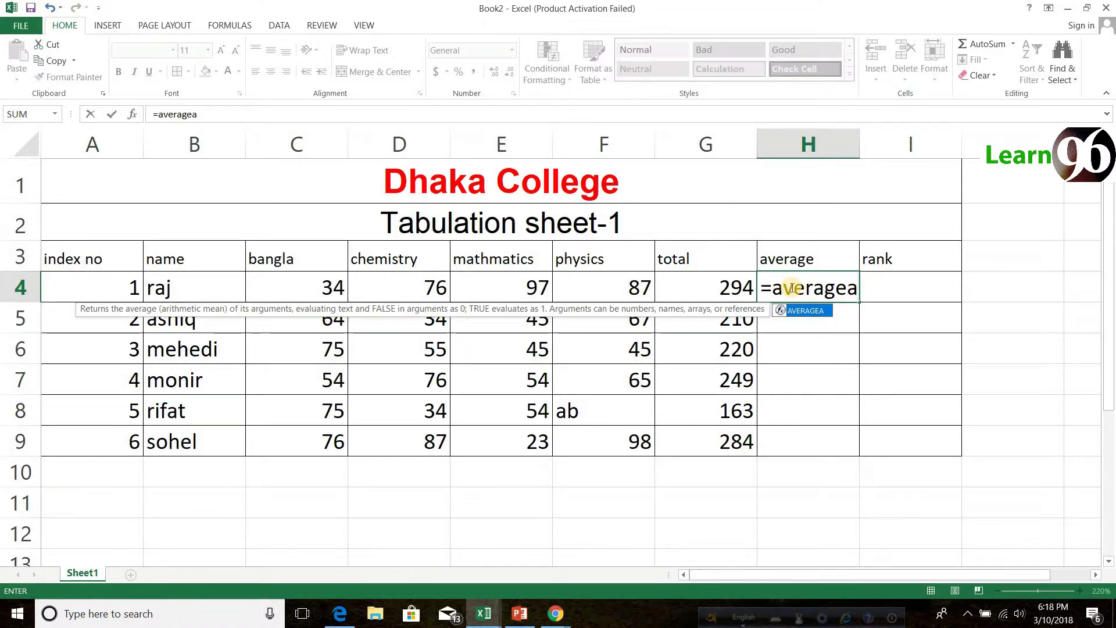
pyautogui.click(605, 409)
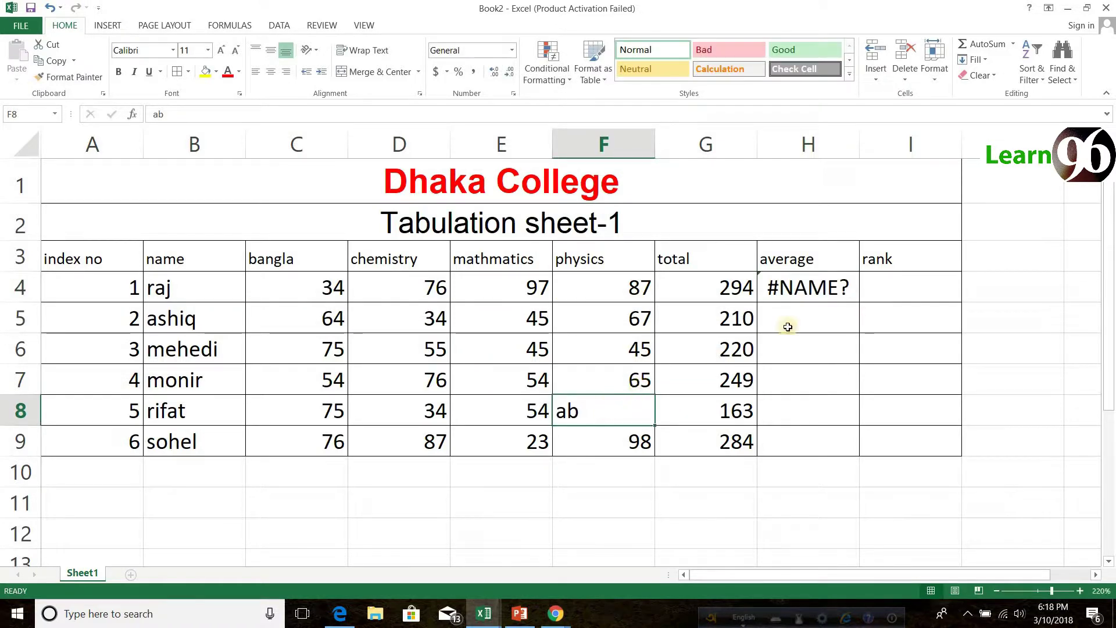
pyautogui.click(837, 287)
pyautogui.doubleClick(837, 287)
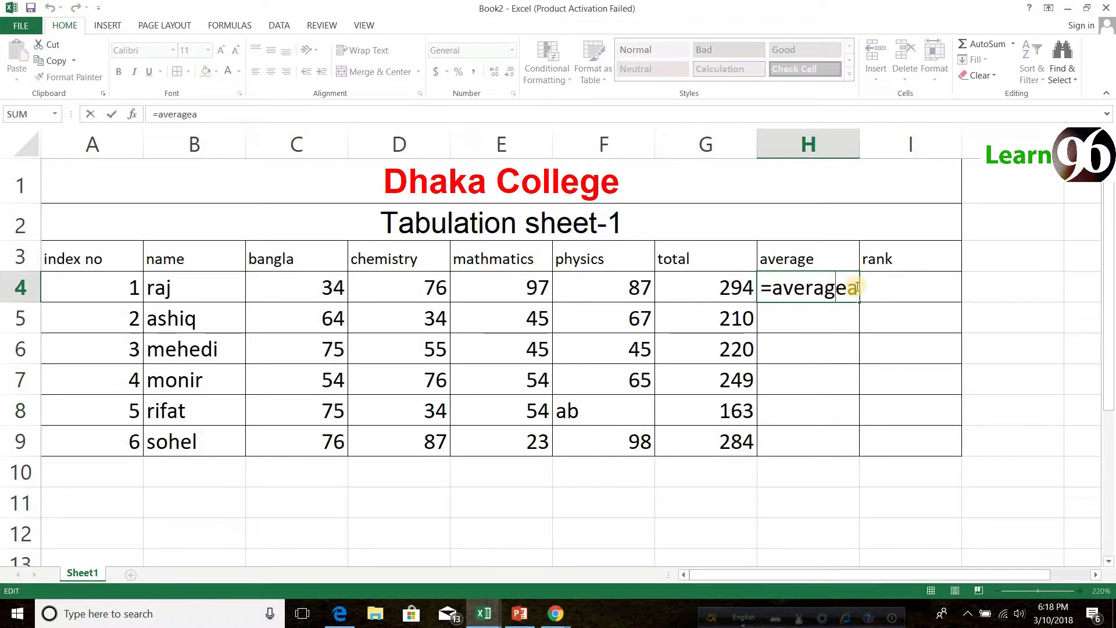
pyautogui.click(858, 287)
pyautogui.write('(')
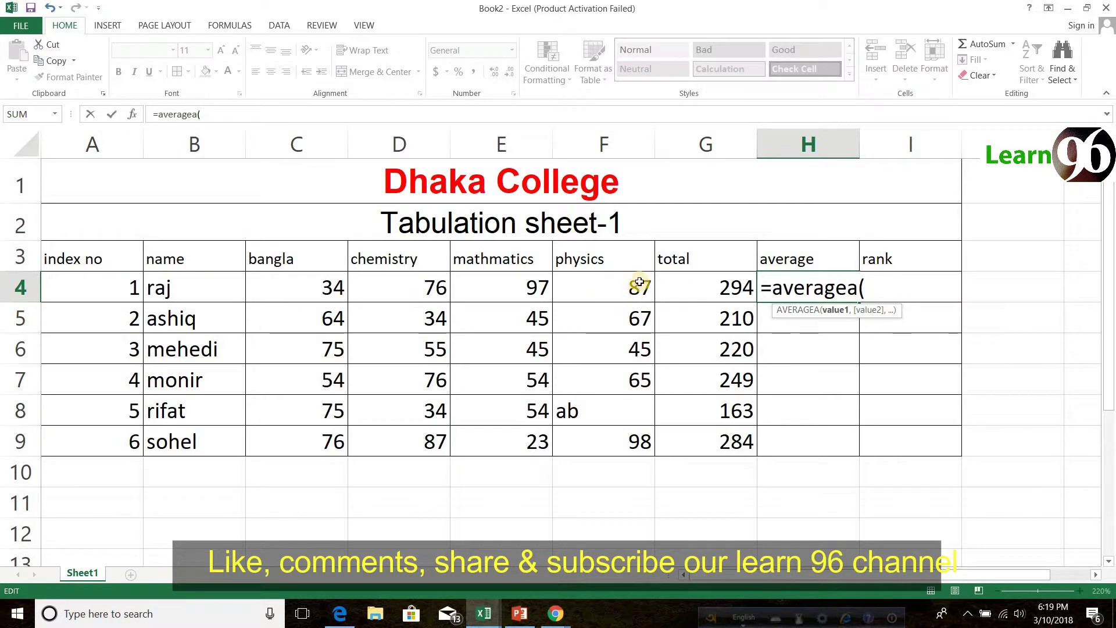
pyautogui.click(637, 286)
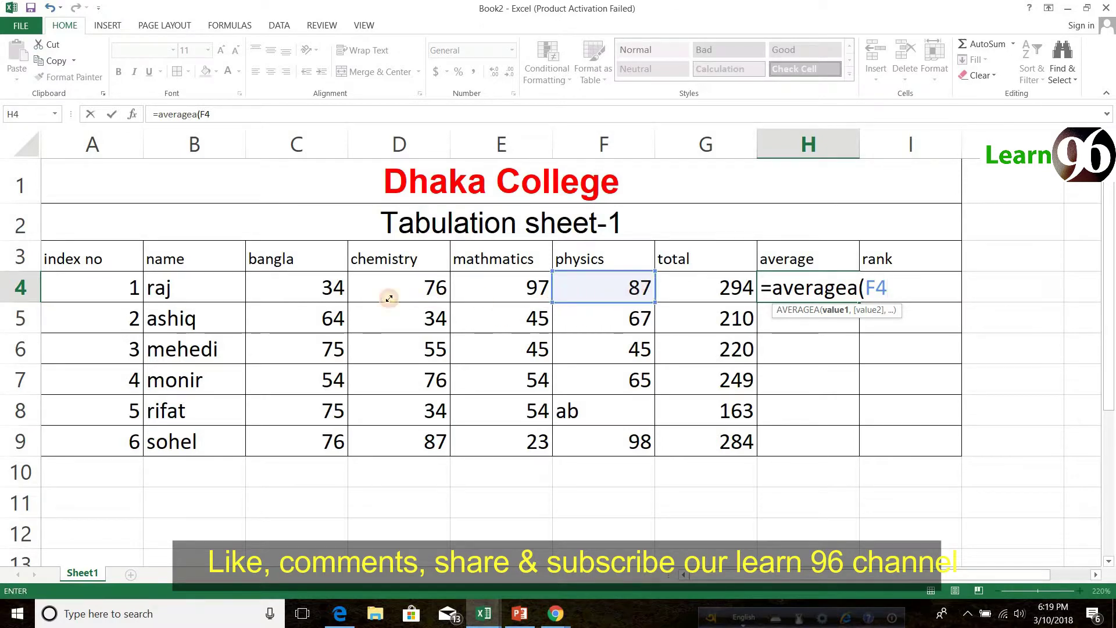
pyautogui.moveTo(552, 299); pyautogui.dragTo(254, 282)
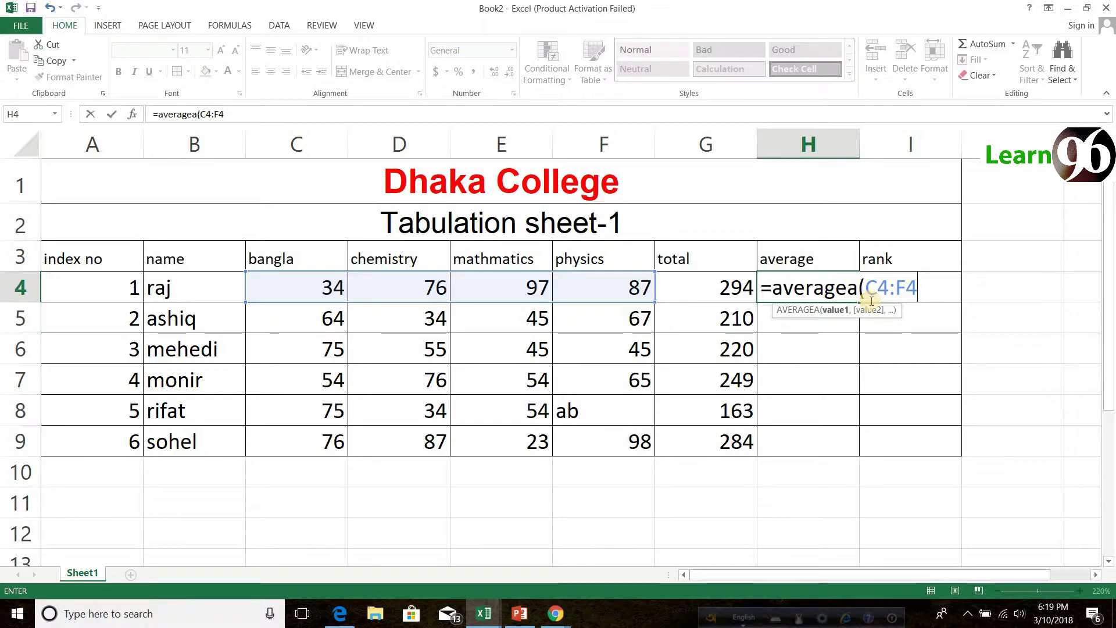
pyautogui.press('Return')
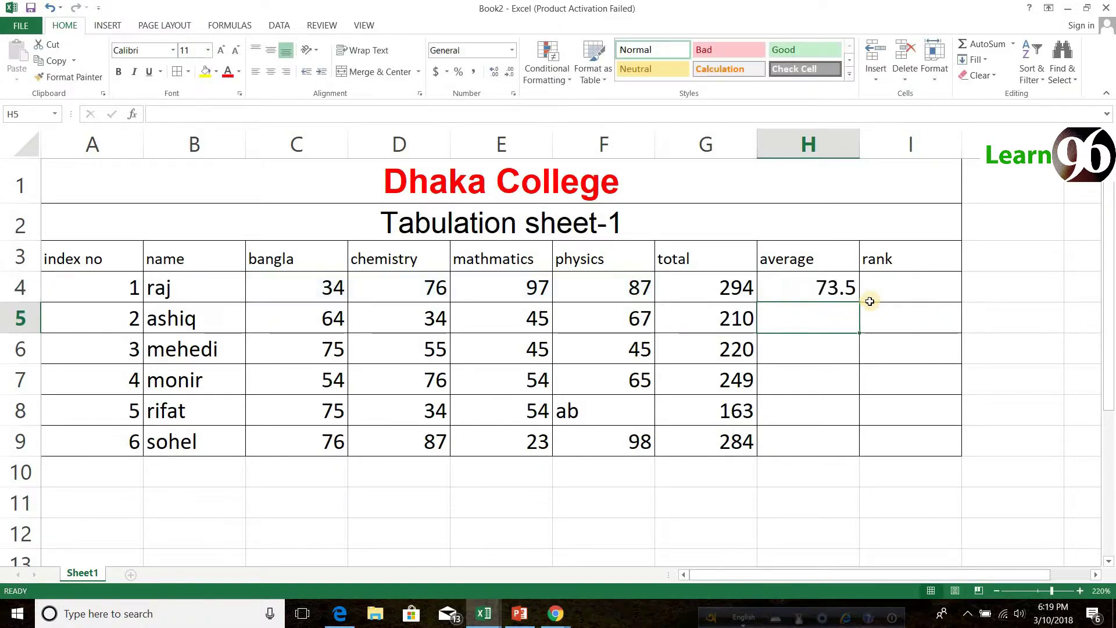
# - Copy the AVERAGEA formula down H4:H9 and display averages as whole numbers: 74, 53, 55, 62, 41, 71
pyautogui.click(832, 292)
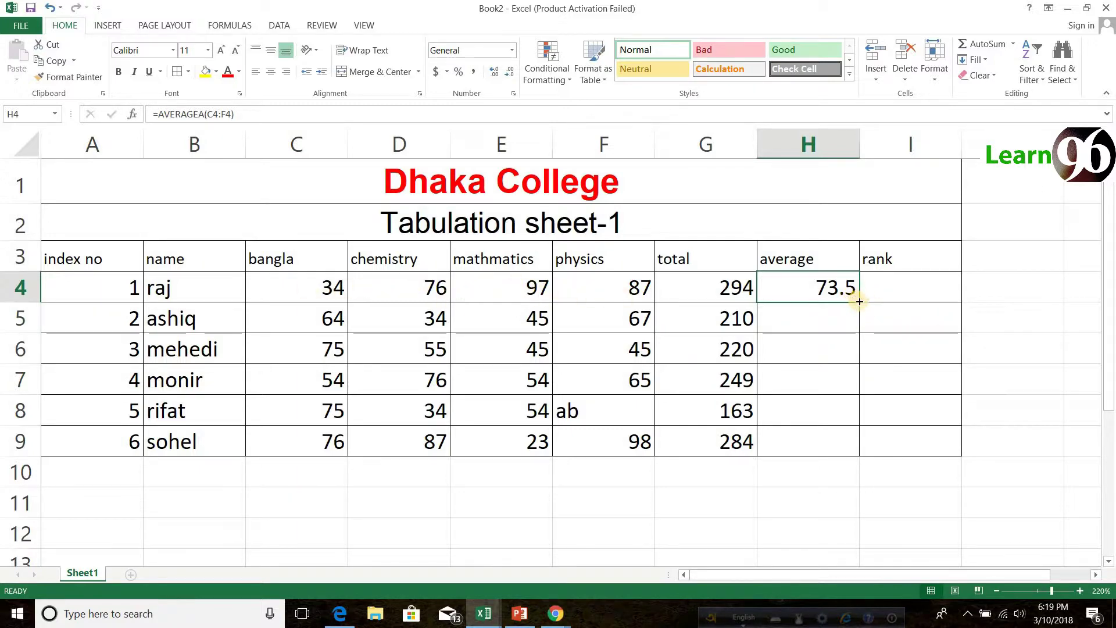
pyautogui.moveTo(859, 301); pyautogui.dragTo(855, 453)
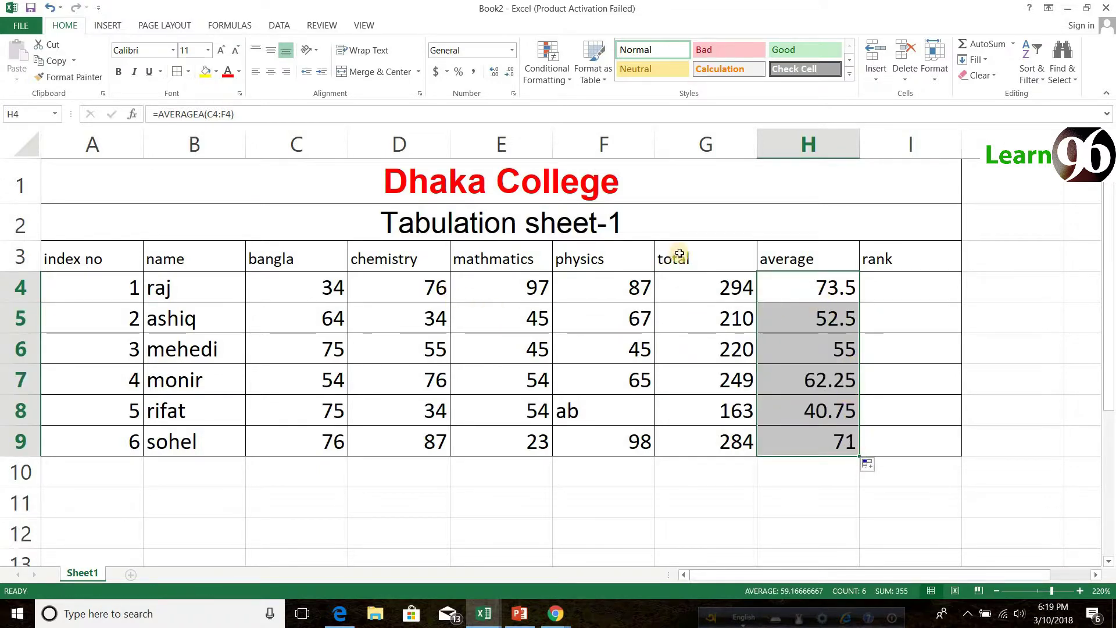
pyautogui.click(825, 288)
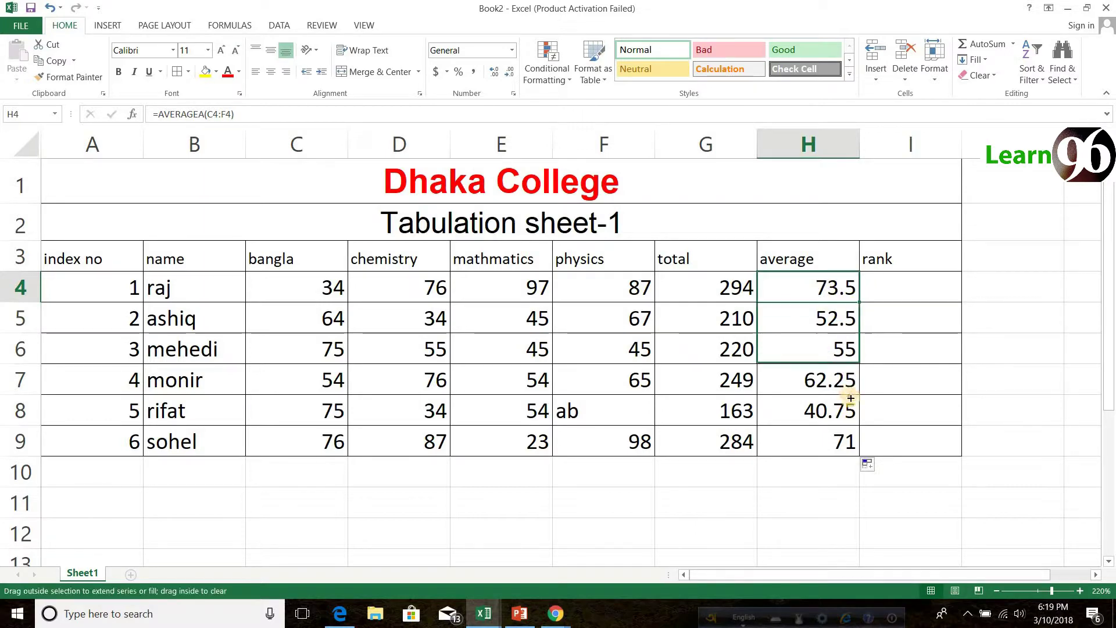
pyautogui.moveTo(859, 302); pyautogui.dragTo(845, 427)
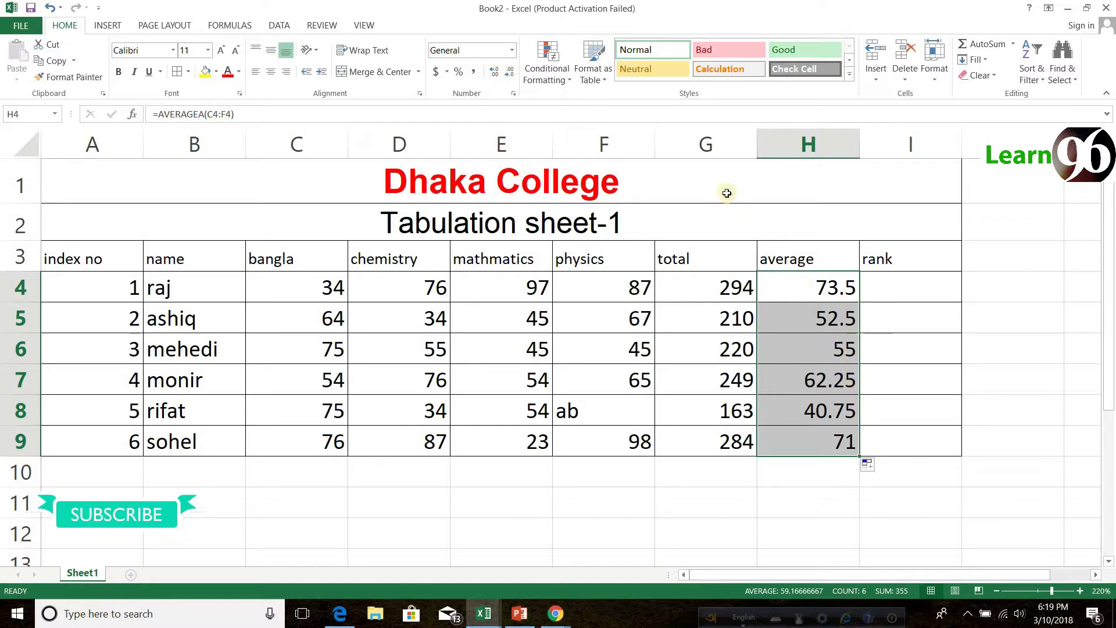
pyautogui.click(494, 74)
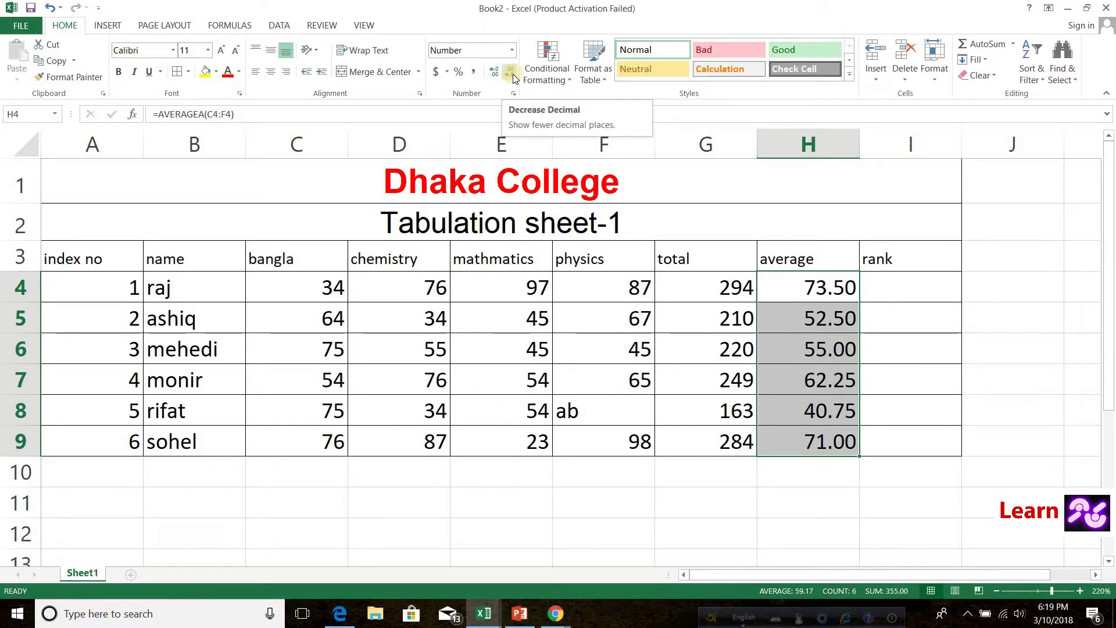
pyautogui.click(509, 73)
pyautogui.click(510, 73)
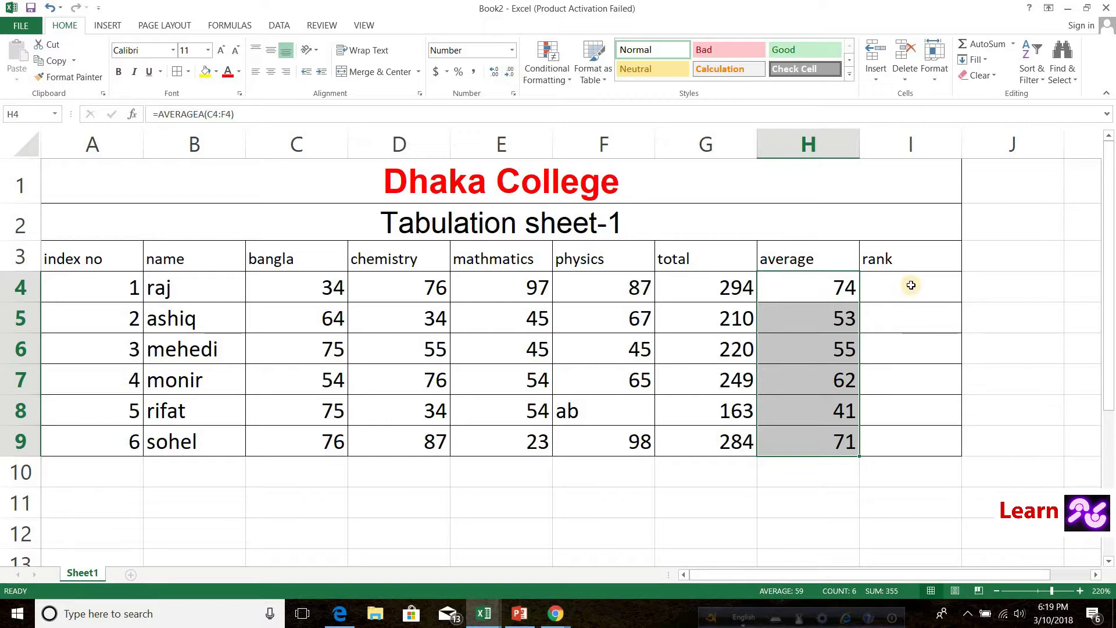
pyautogui.doubleClick(911, 285)
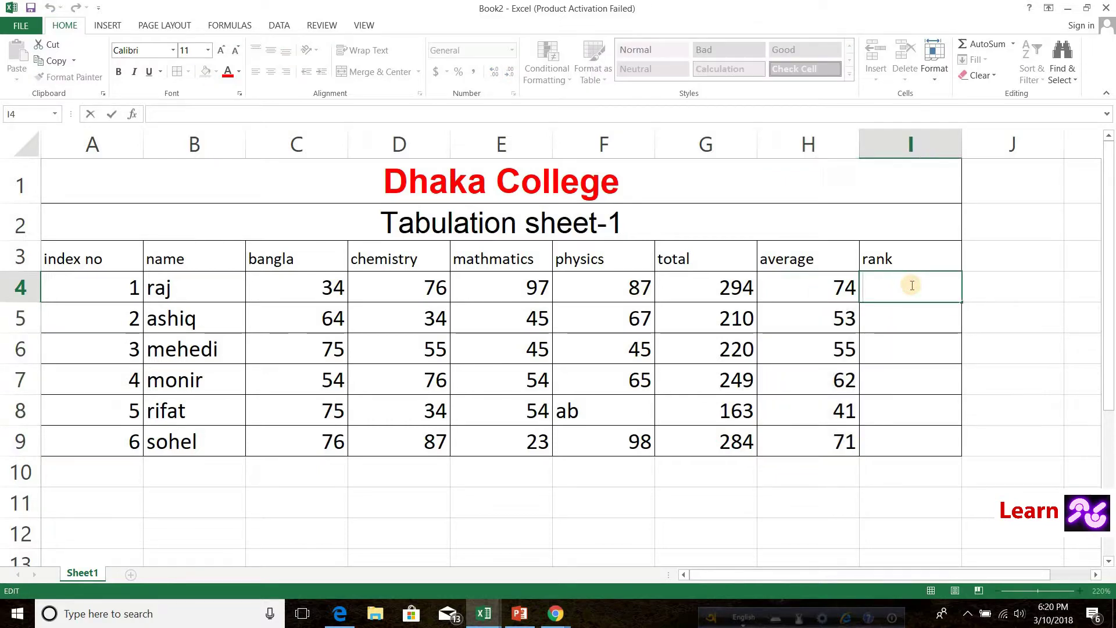
# - Enter =RANK(H4,$H$4:$H$9) in I4 so raj's average ranks 1
pyautogui.write('=')
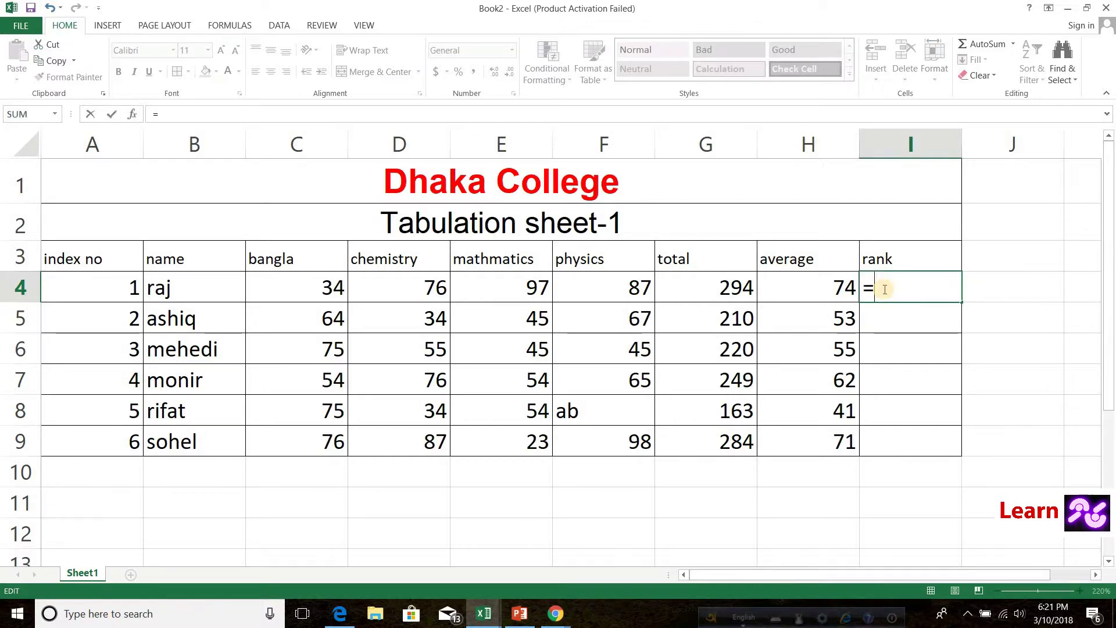
pyautogui.write('ra')
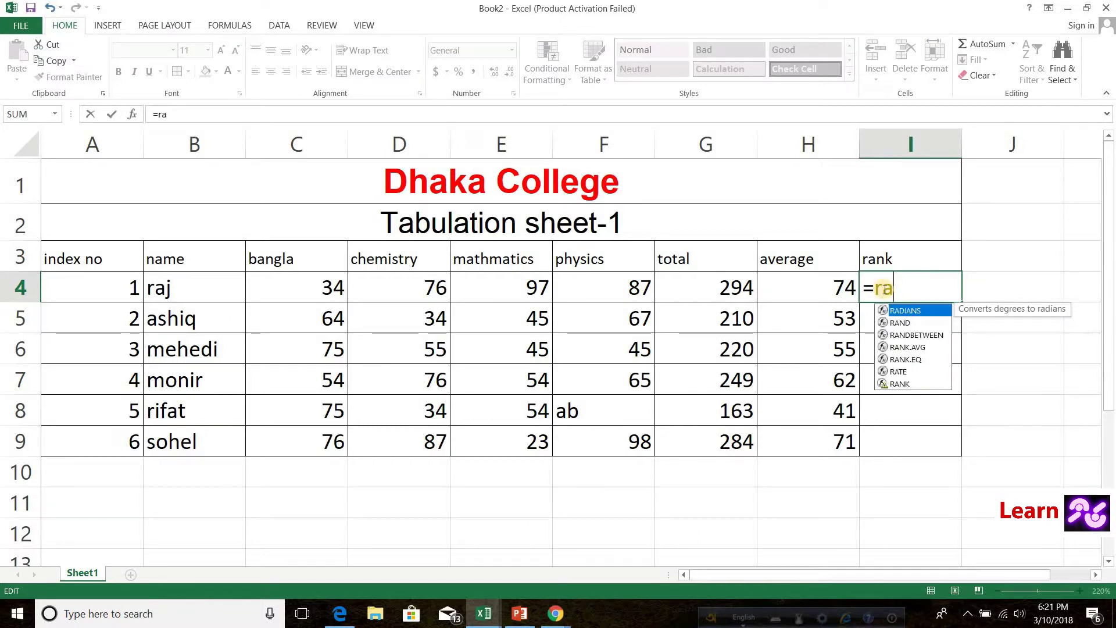
pyautogui.write('nk')
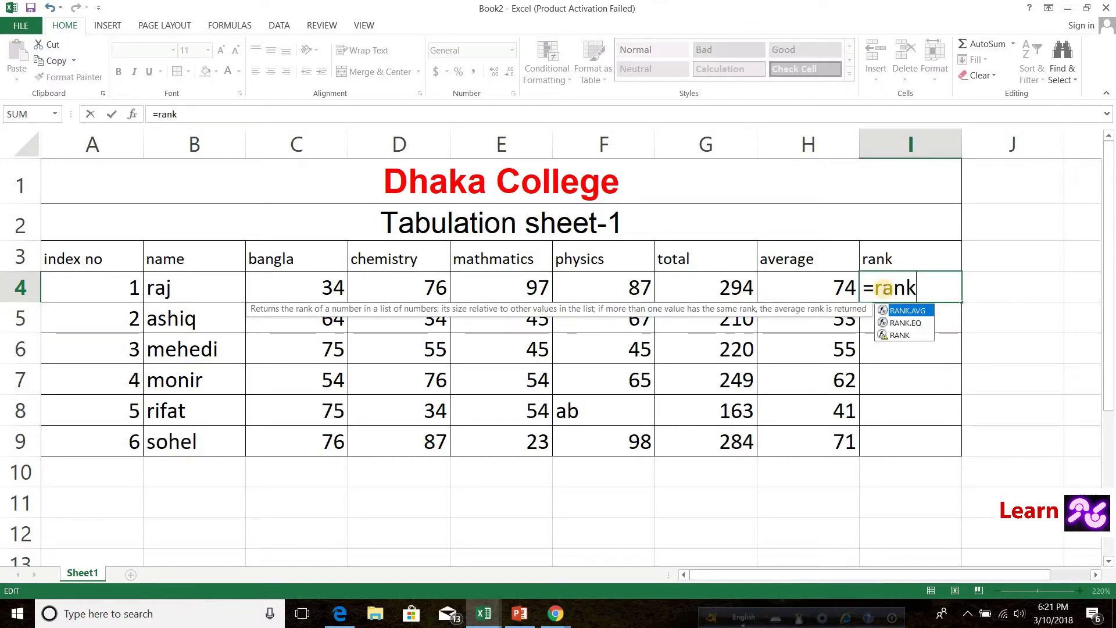
pyautogui.write('(')
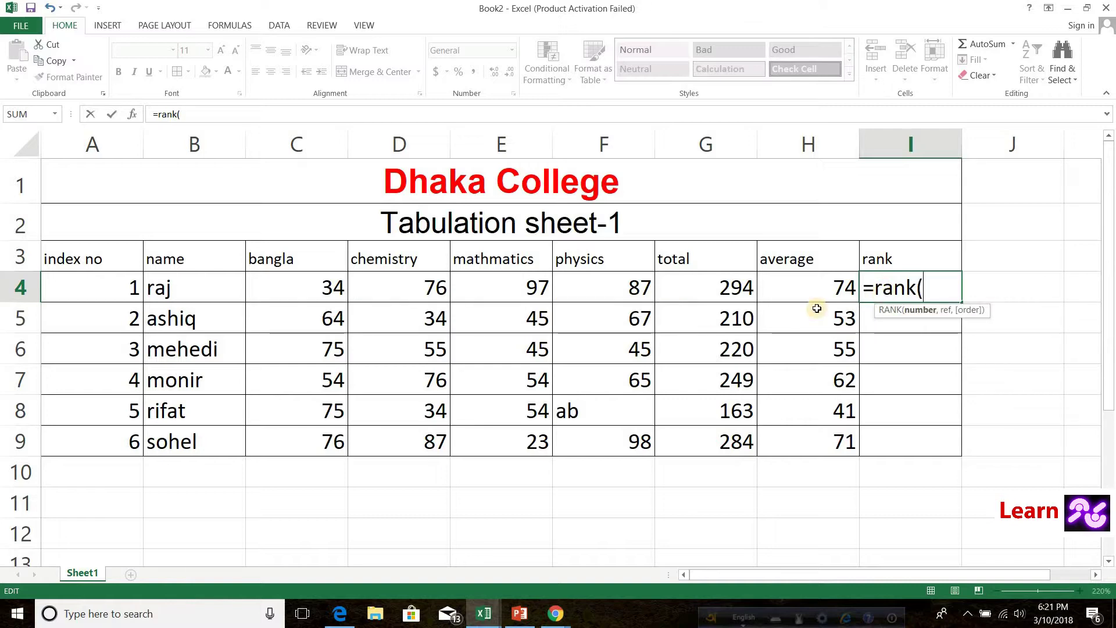
pyautogui.click(838, 287)
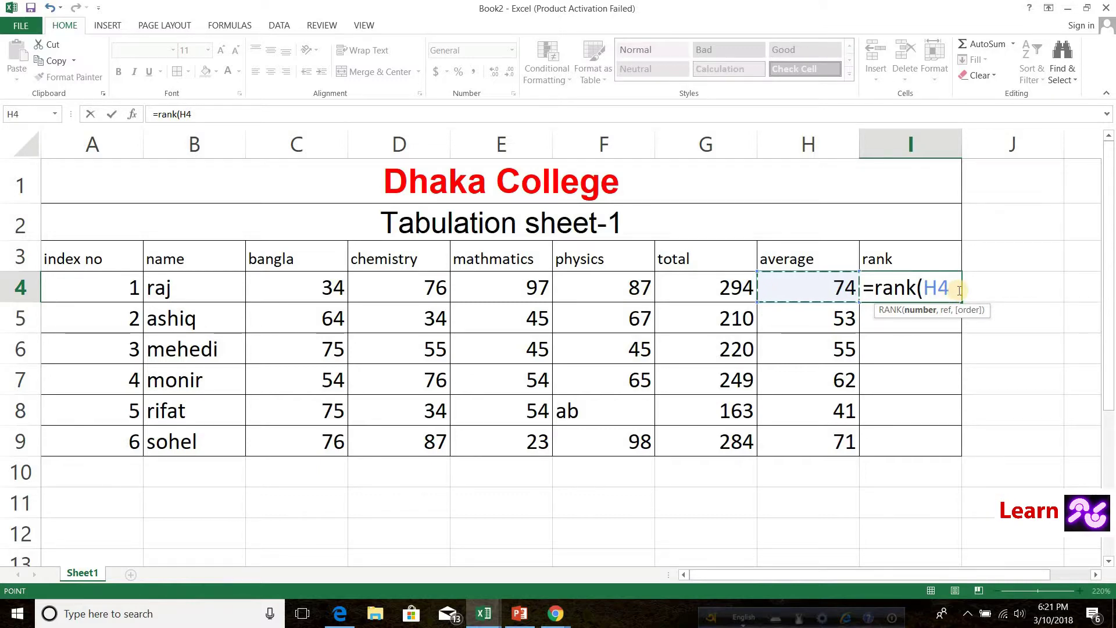
pyautogui.write(',')
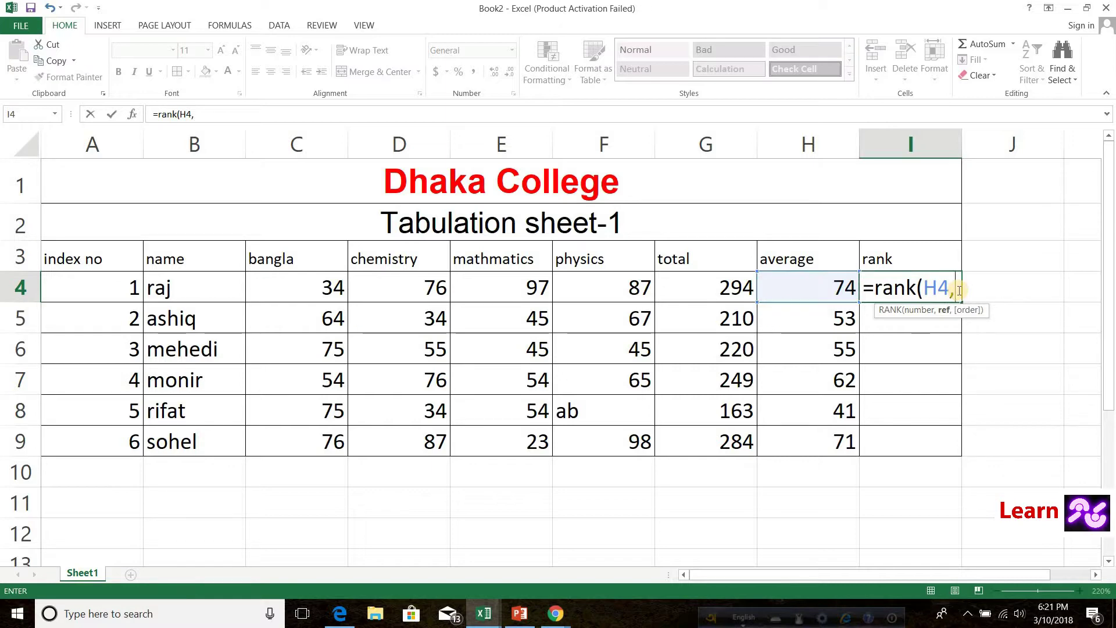
pyautogui.write('$h')
pyautogui.write('$')
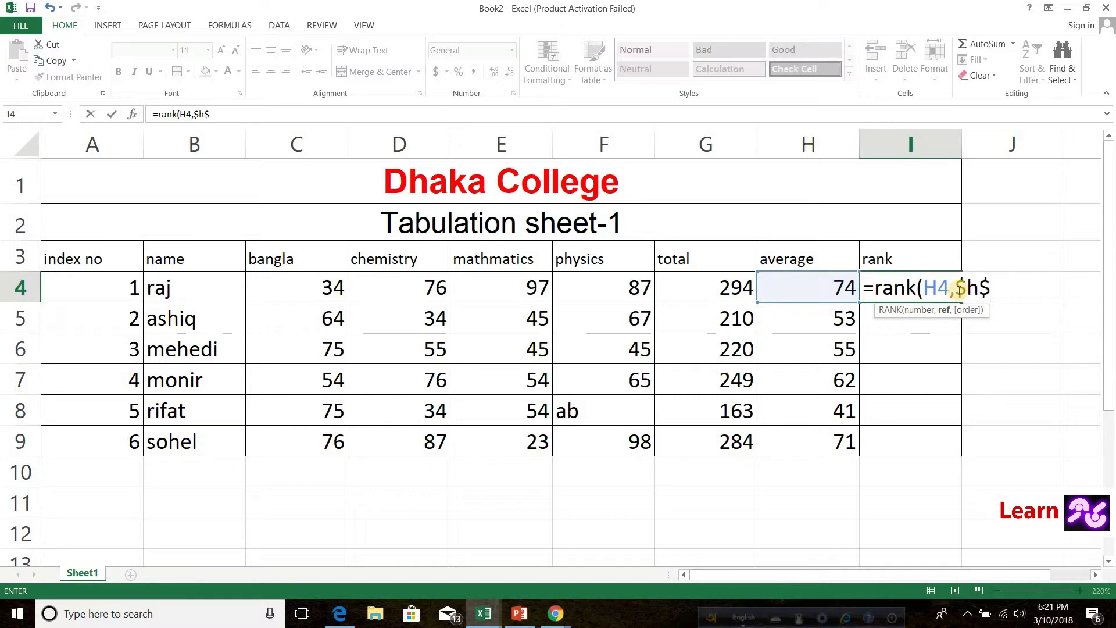
pyautogui.write('4')
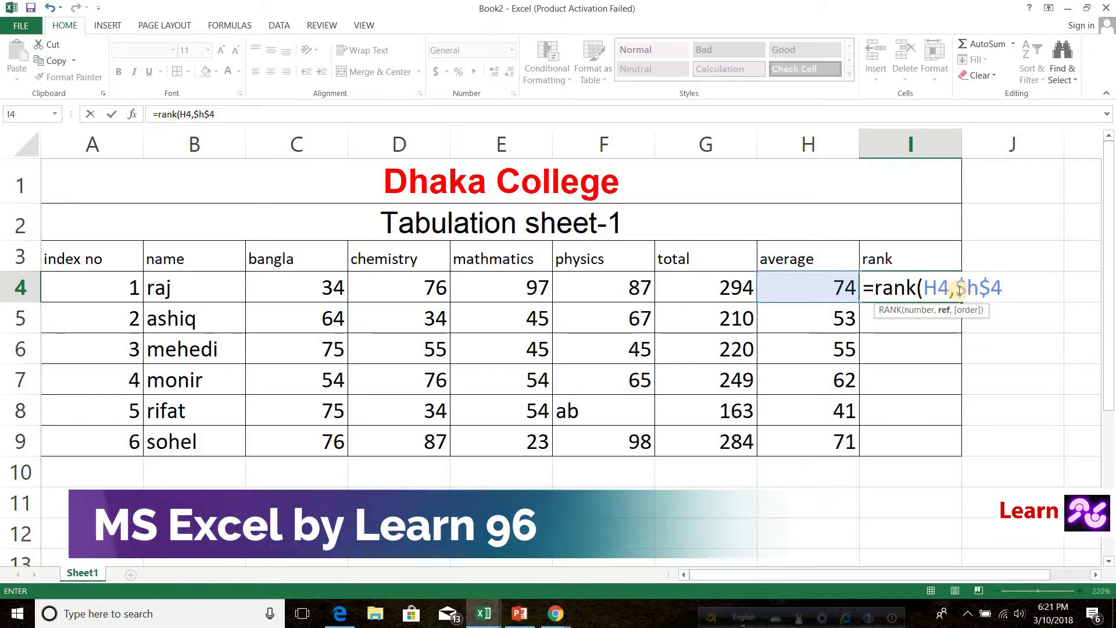
pyautogui.write(':')
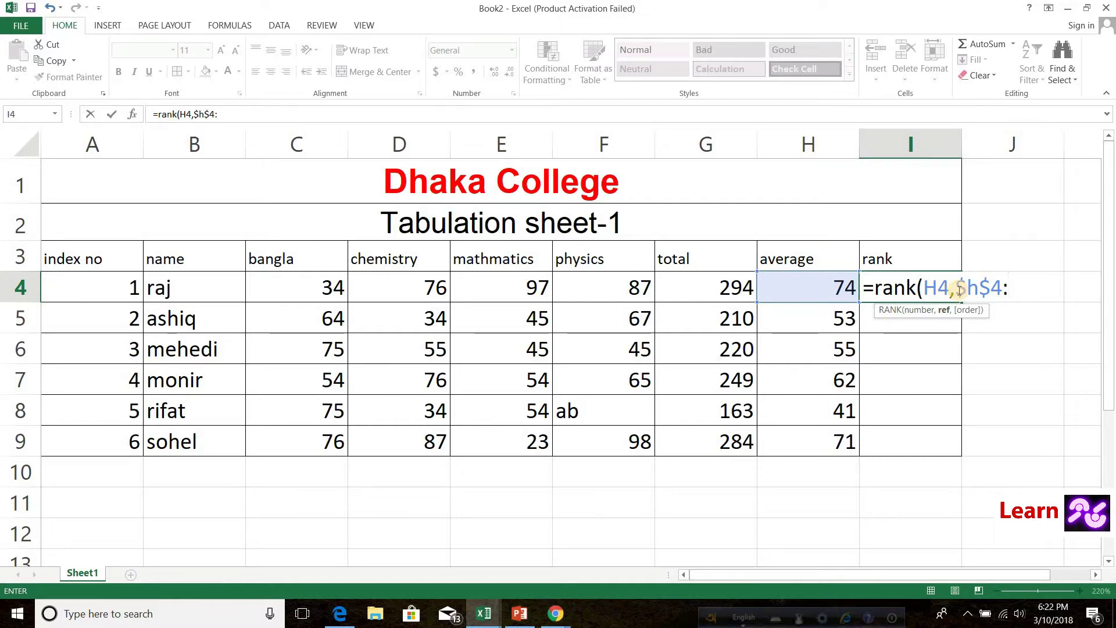
pyautogui.write('$h')
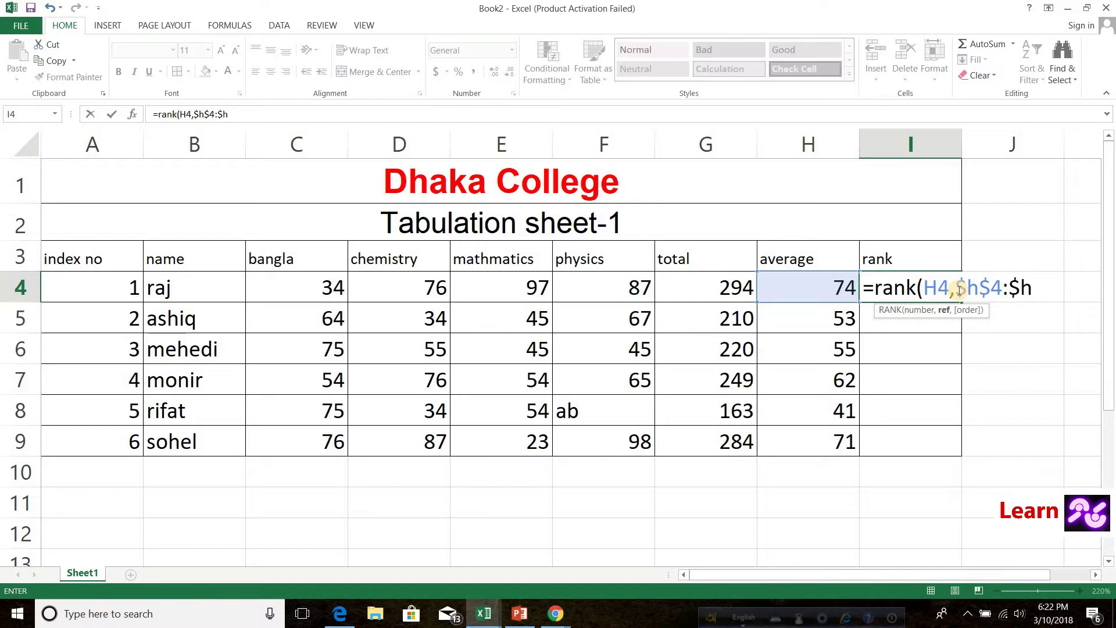
pyautogui.write('9')
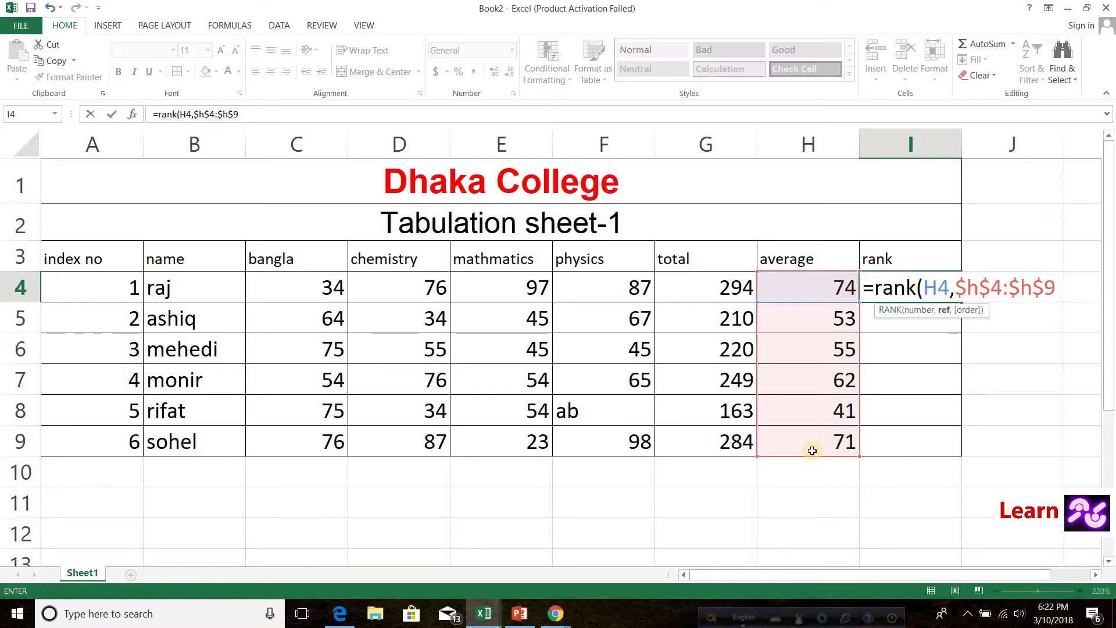
pyautogui.click(21, 441)
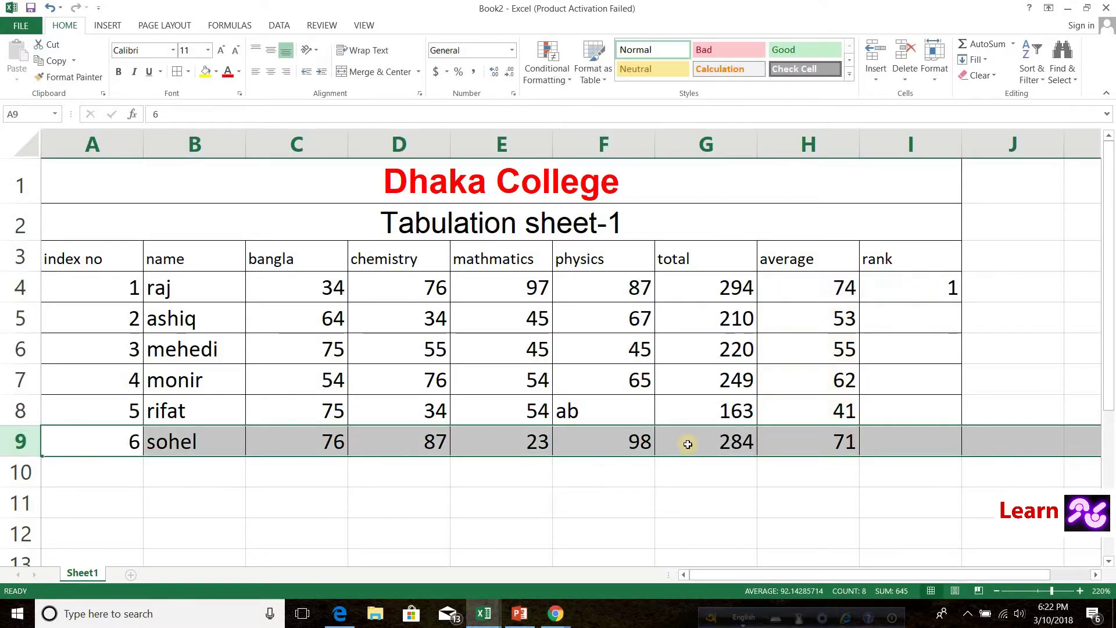
pyautogui.doubleClick(894, 284)
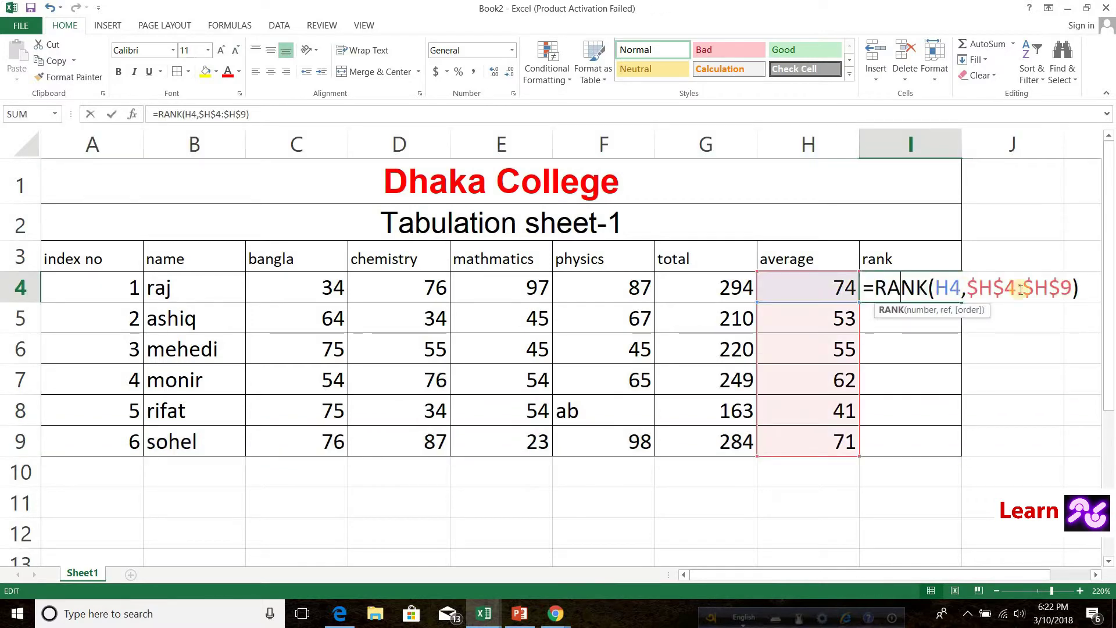
pyautogui.click(1076, 288)
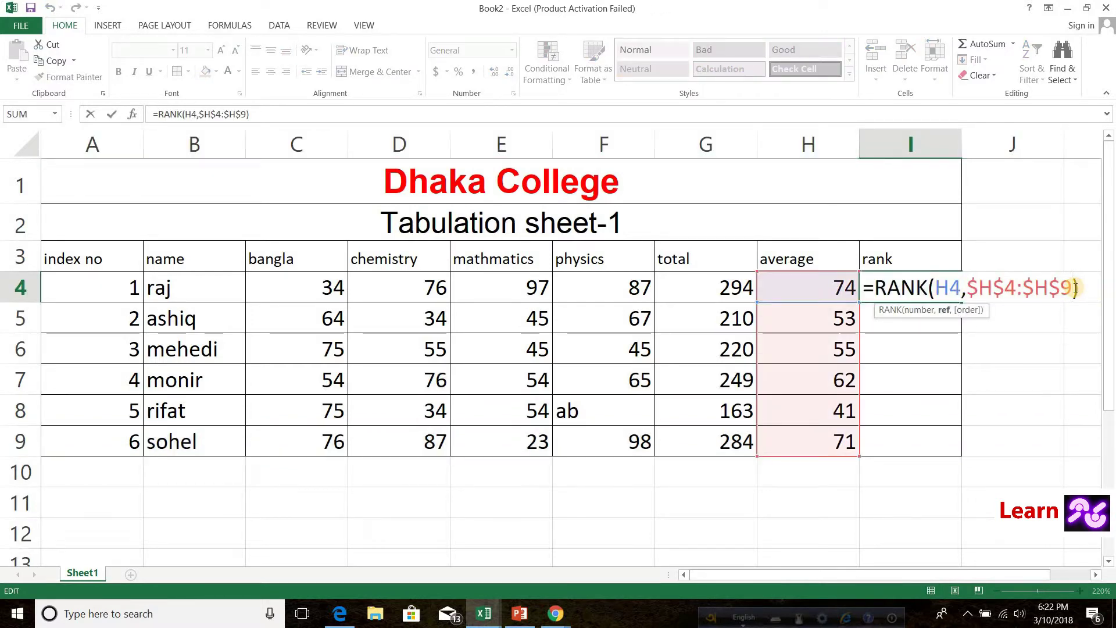
pyautogui.press('Return')
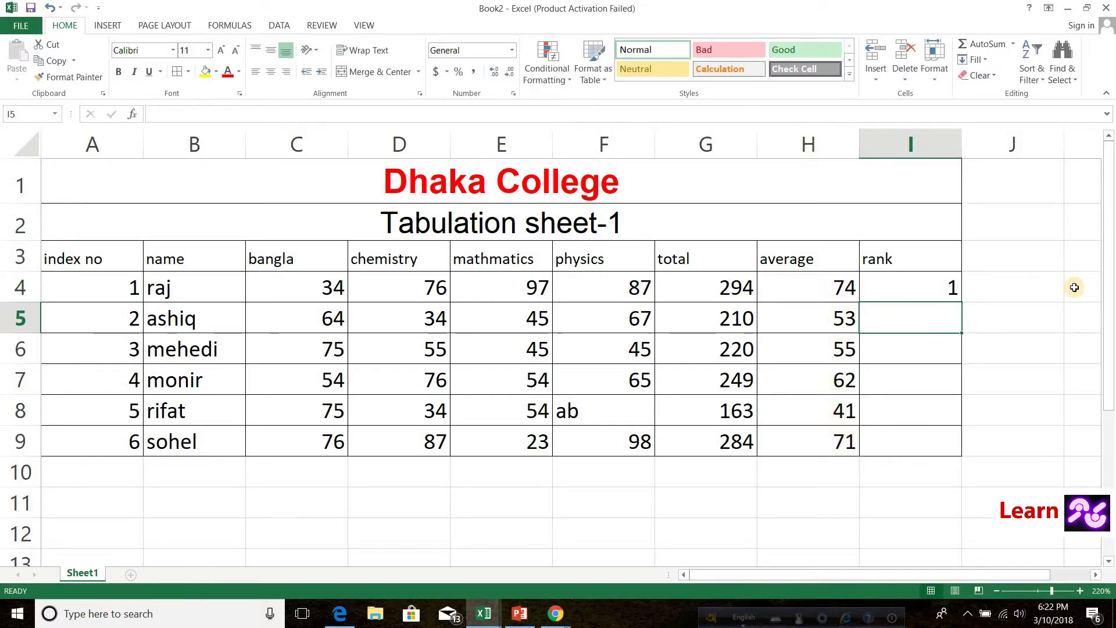
# - Copy I4's rank formula down to I9, giving ranks 1, 5, 4, 3, 6 and 2
pyautogui.click(954, 297)
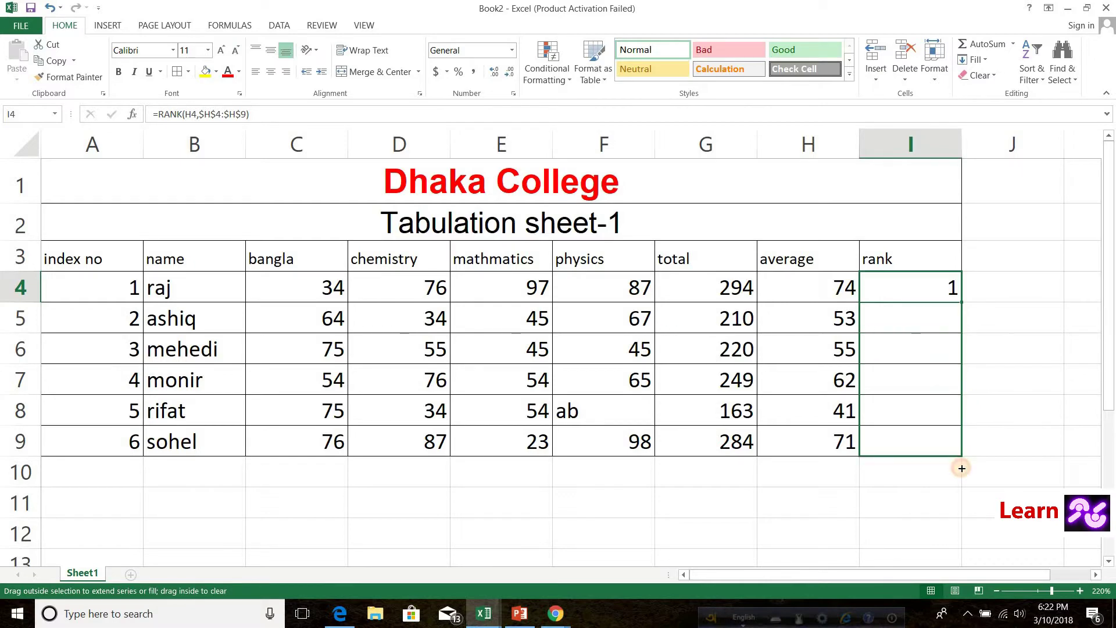
pyautogui.moveTo(962, 300); pyautogui.dragTo(959, 462)
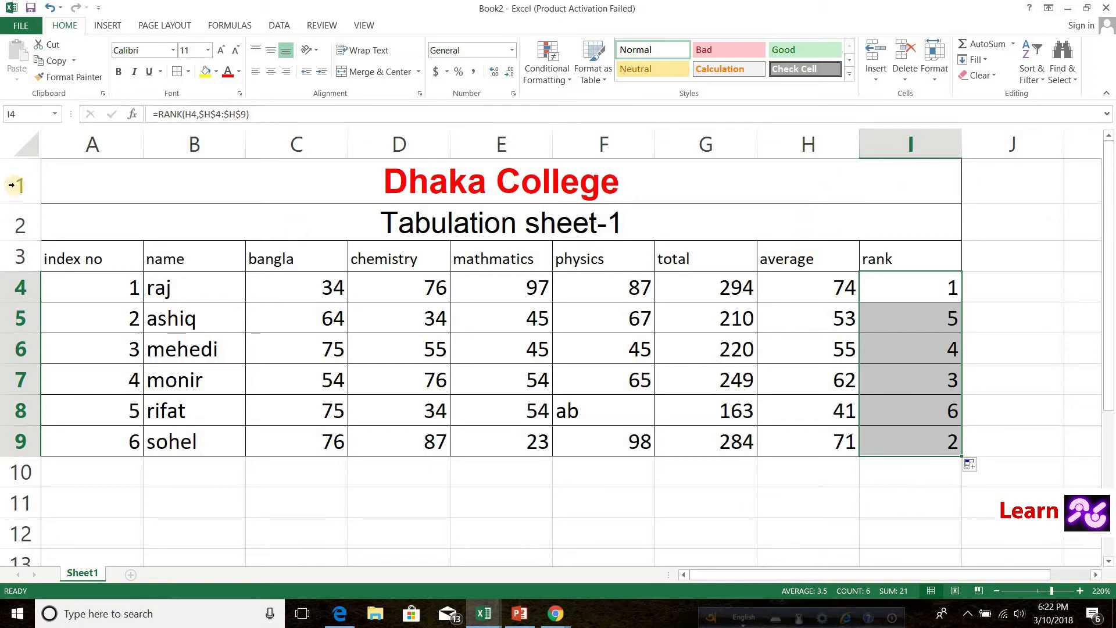
# - Open the Save As dialog via FILE > Save As > Computer on the Desktop folder
pyautogui.click(21, 27)
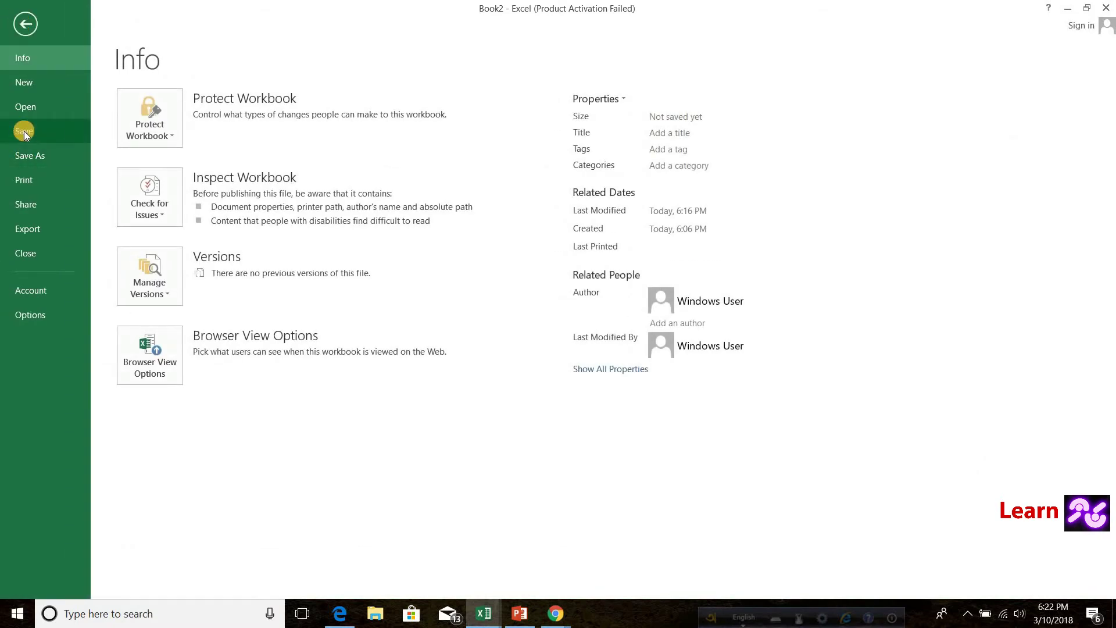
pyautogui.click(23, 131)
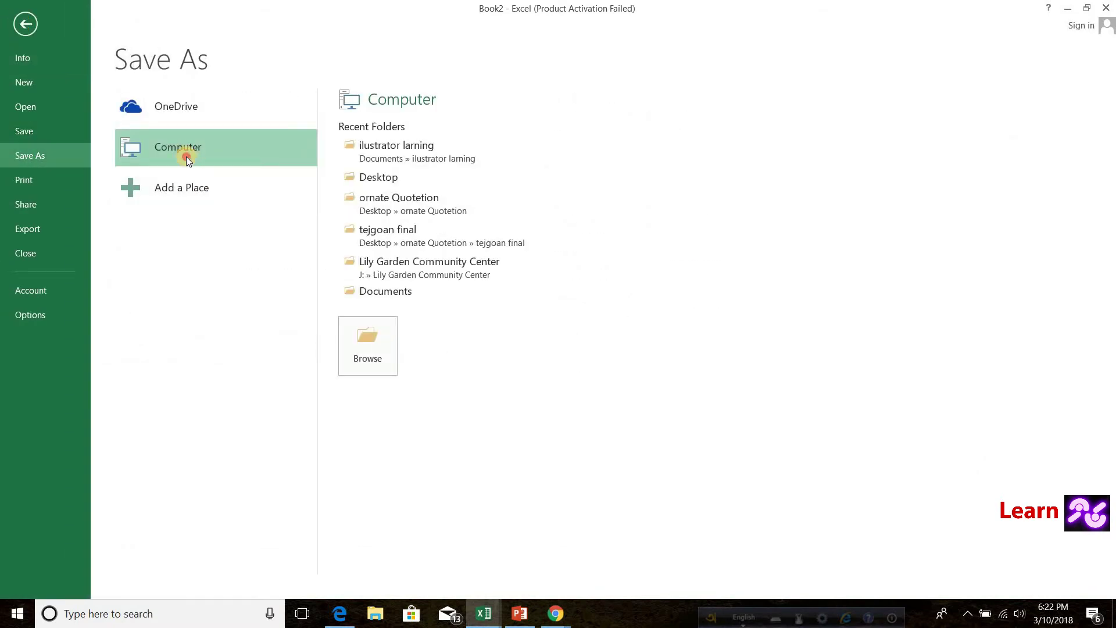
pyautogui.click(196, 200)
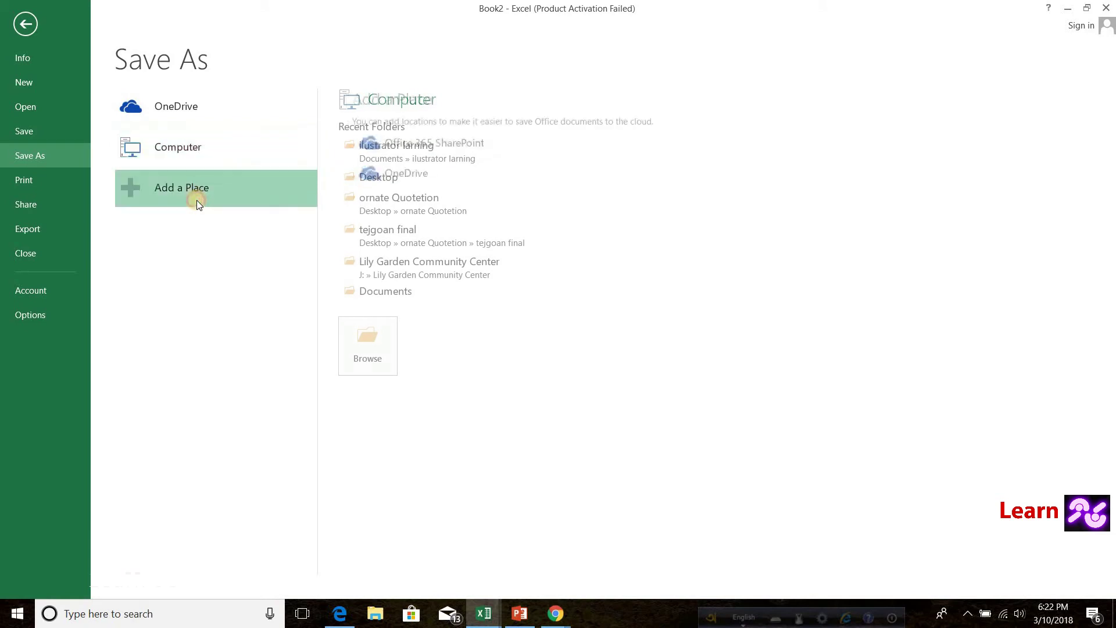
pyautogui.click(190, 150)
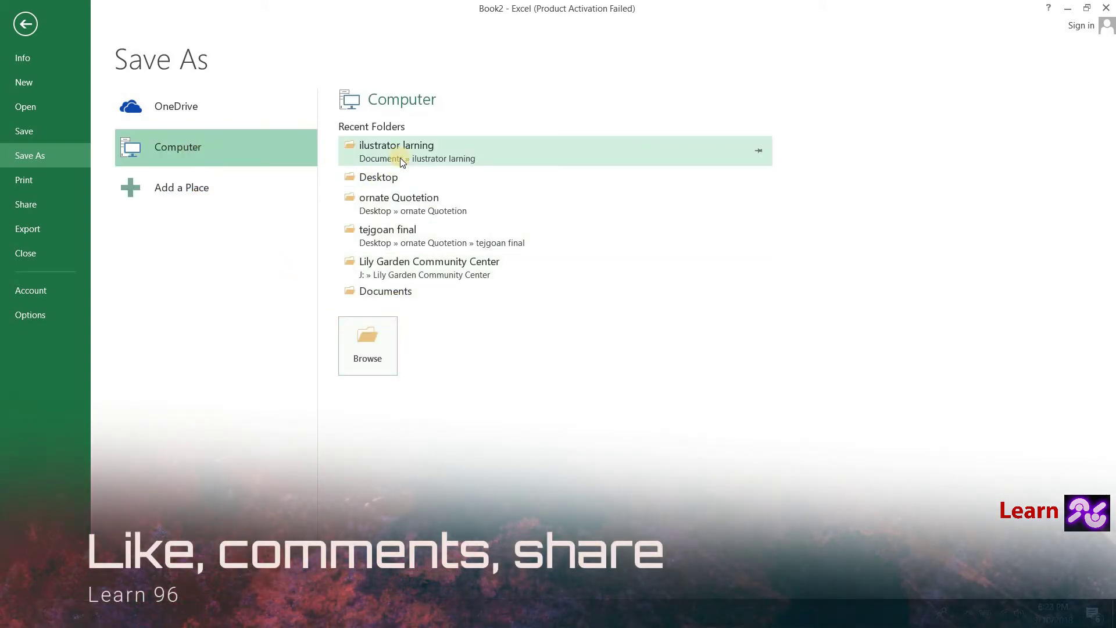
pyautogui.click(387, 178)
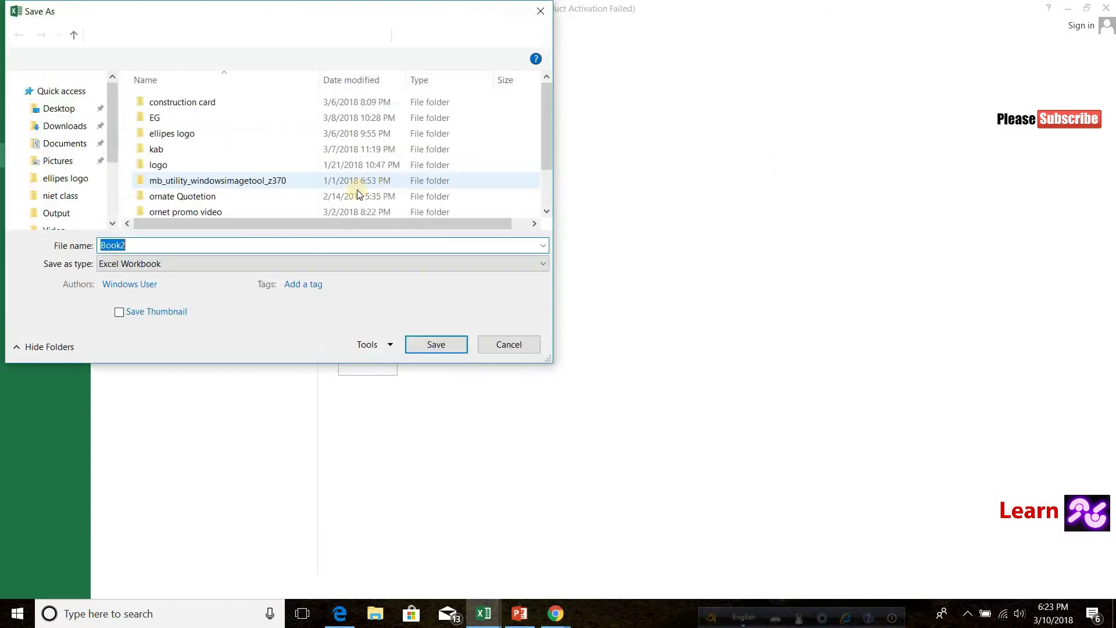
# - Save the workbook to the Desktop with file name Book33
pyautogui.click(178, 246)
pyautogui.write('33')
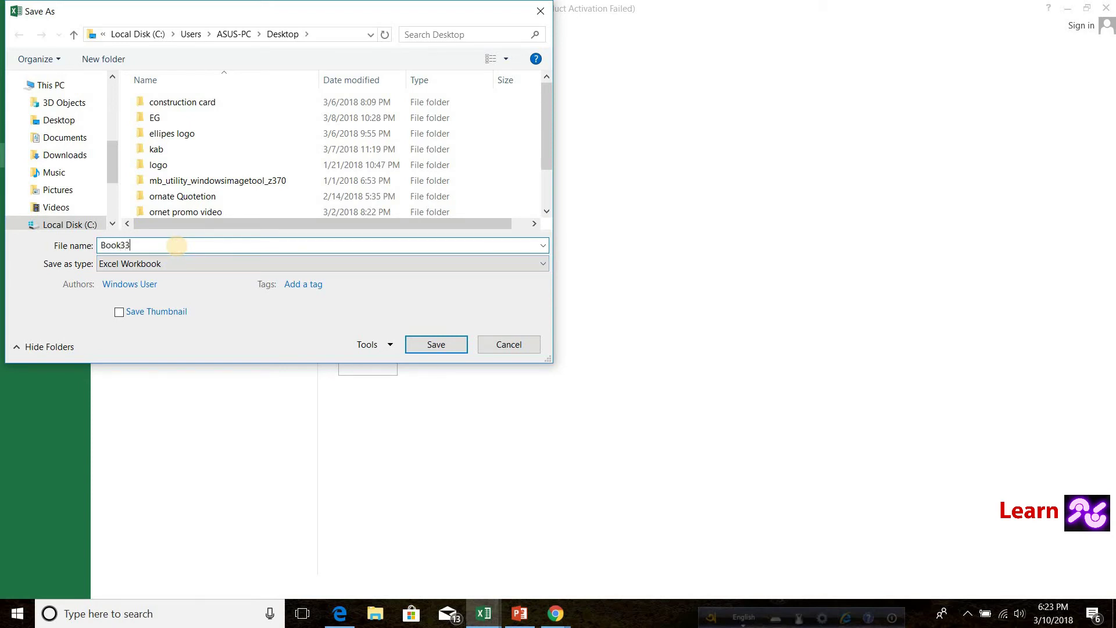
pyautogui.click(451, 344)
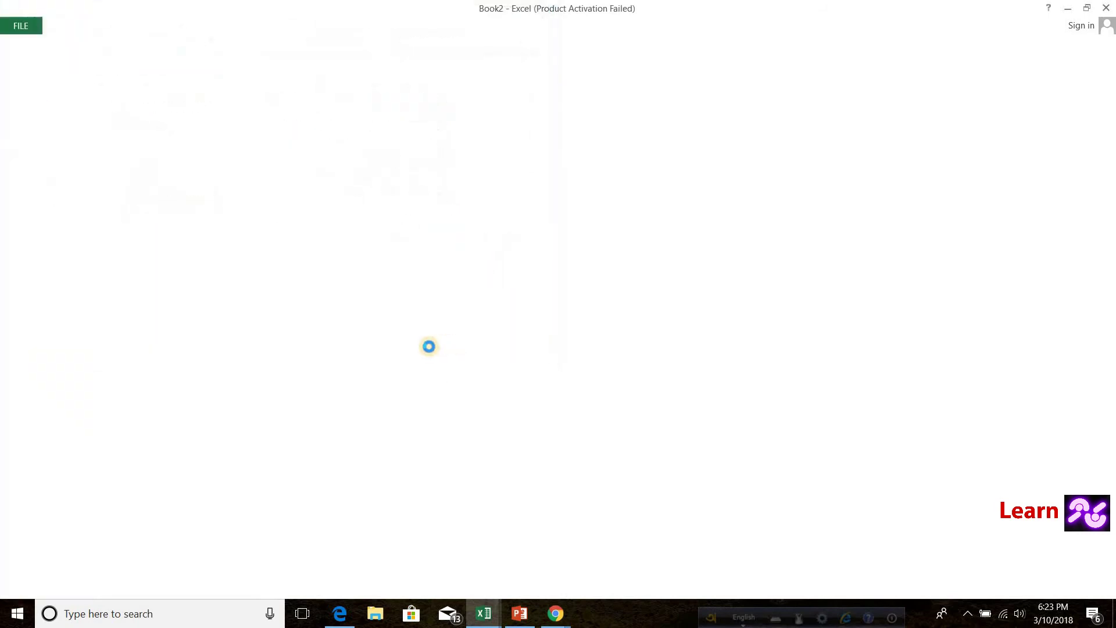